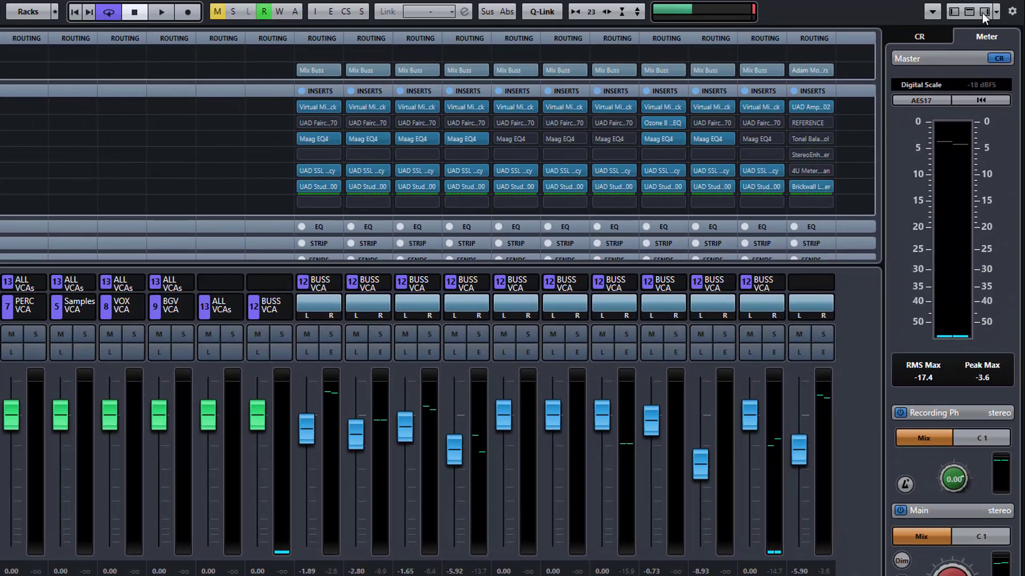
# - Toggle the meter panel and Control Room view, ending back on the Master level meter
pyautogui.click(982, 13)
pyautogui.click(983, 11)
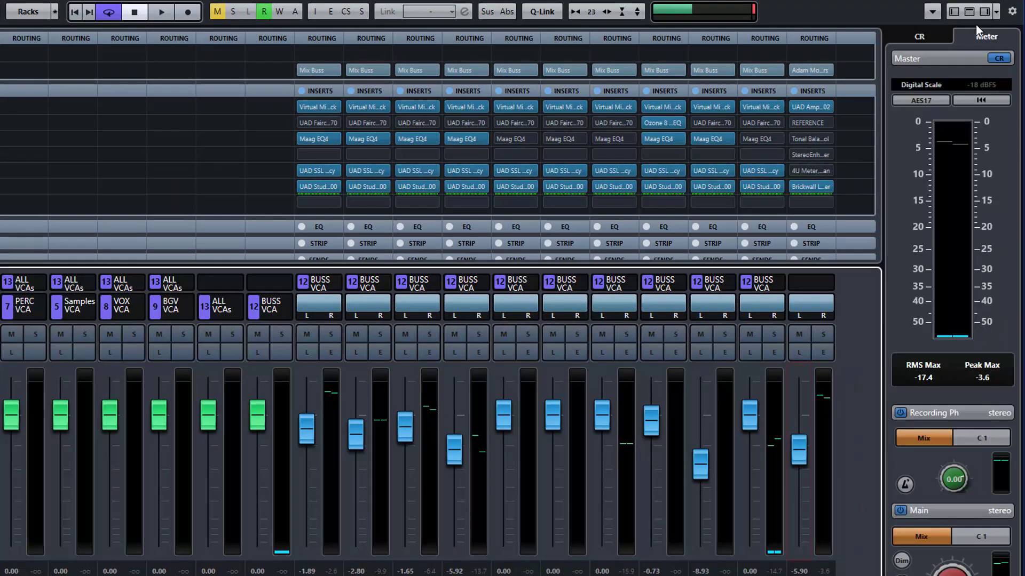
pyautogui.click(919, 38)
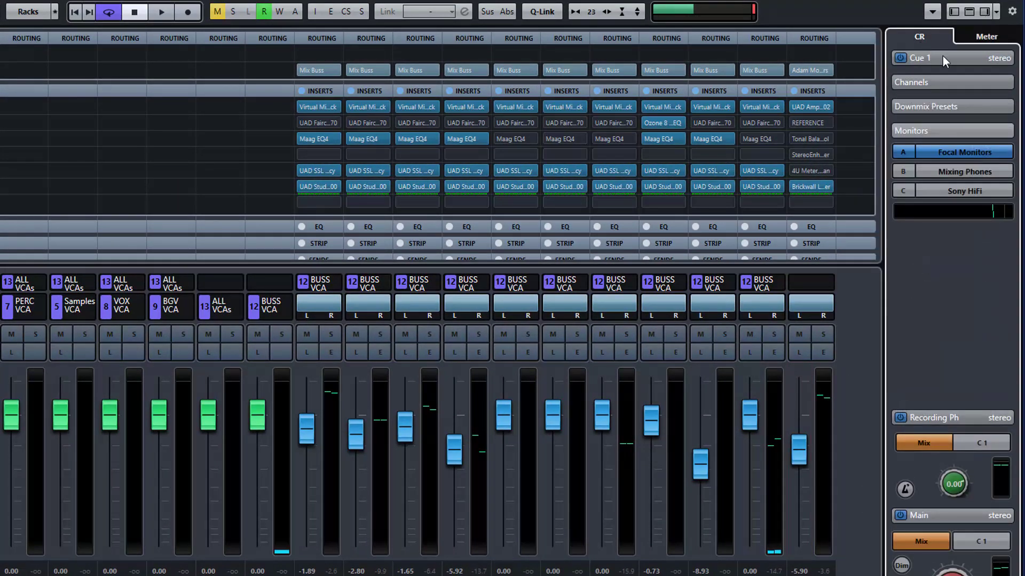
pyautogui.click(981, 38)
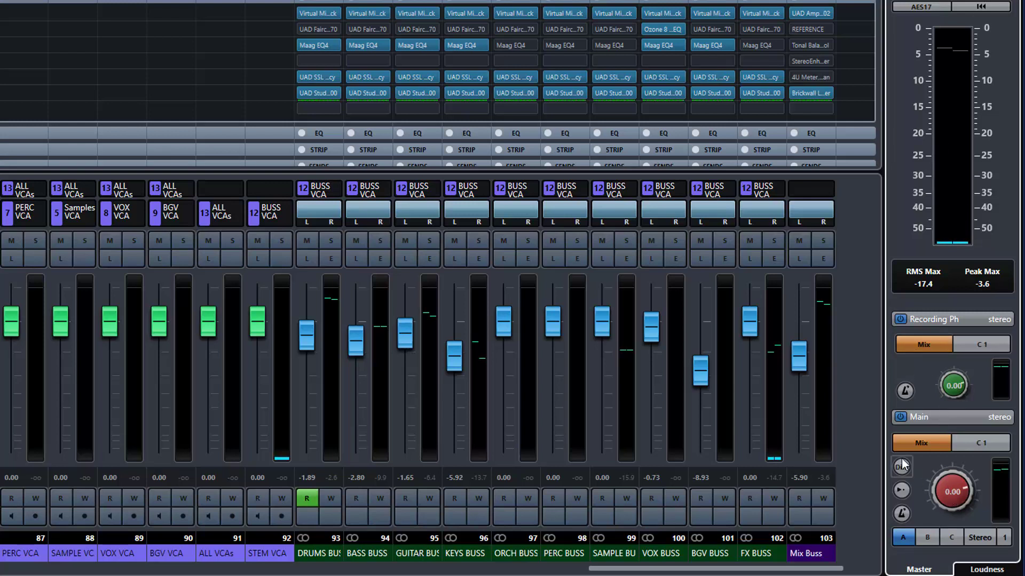
# - Test the Main mono fold-down, then play the mix with the Mix Buss lowered to -6.87
pyautogui.click(978, 538)
pyautogui.click(978, 538)
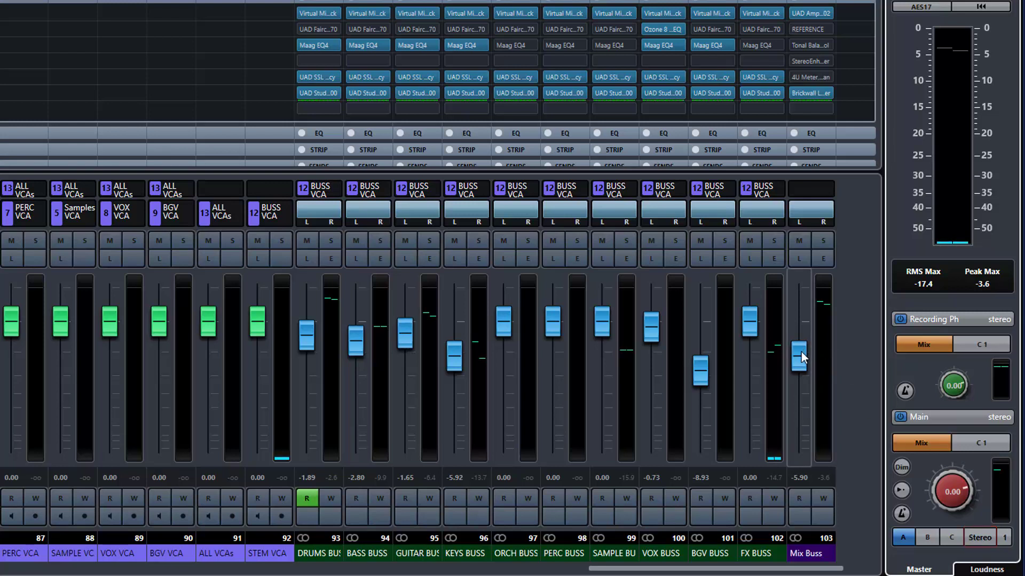
pyautogui.press('space')
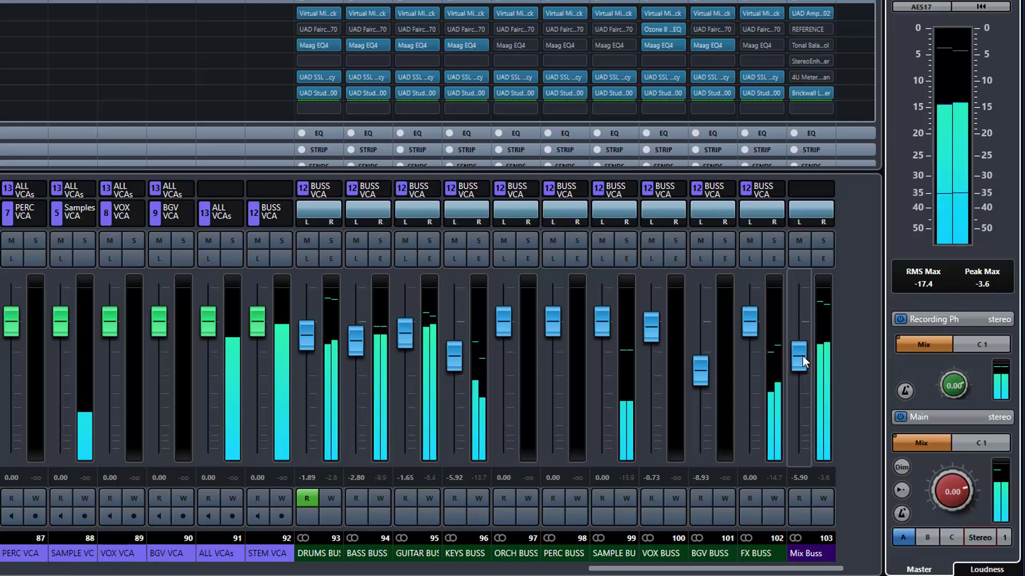
pyautogui.moveTo(803, 359); pyautogui.dragTo(801, 364)
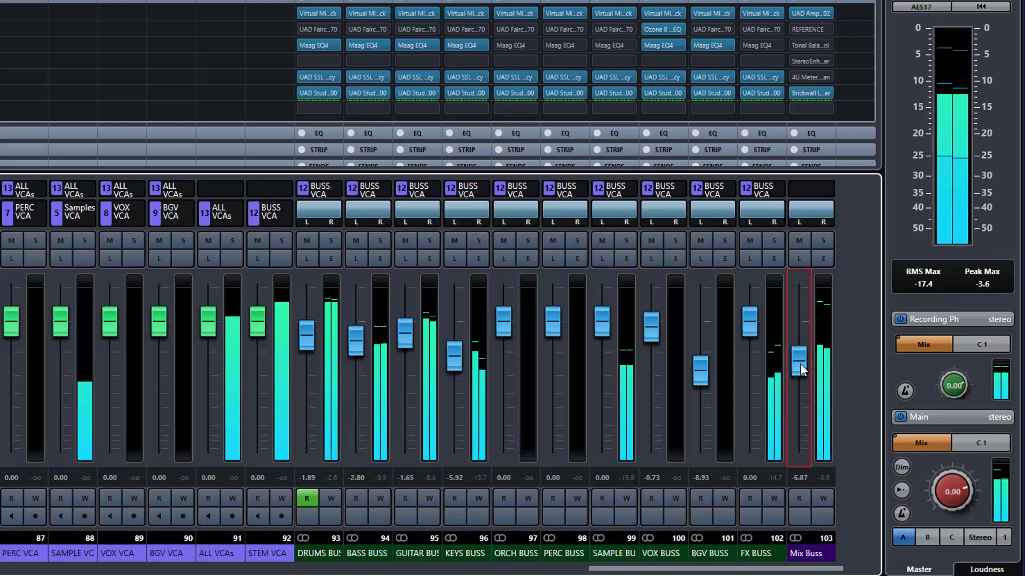
# - Audition the playing mix in mono and stereo twice, finishing in stereo
pyautogui.click(980, 538)
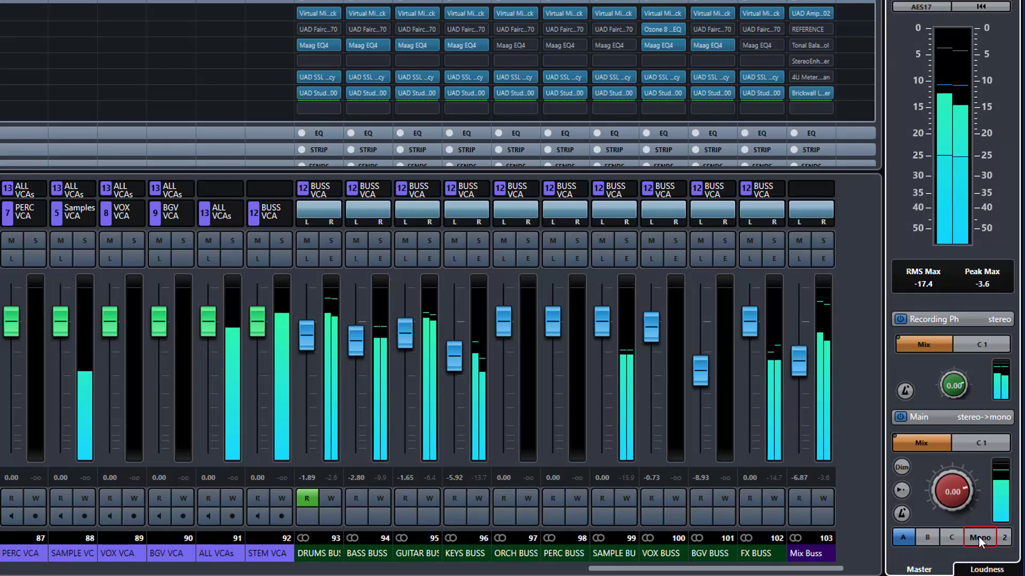
pyautogui.click(978, 536)
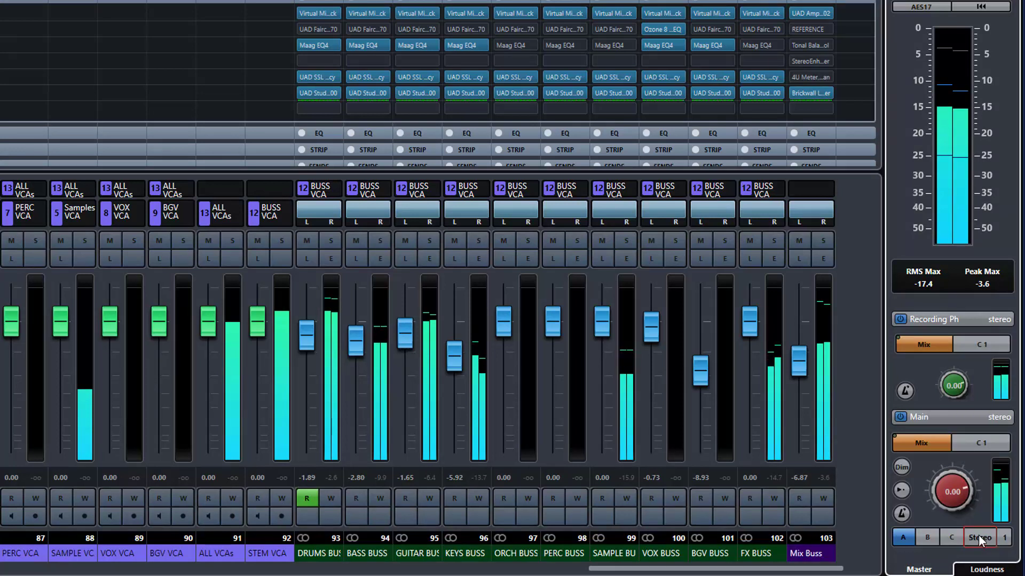
pyautogui.click(978, 535)
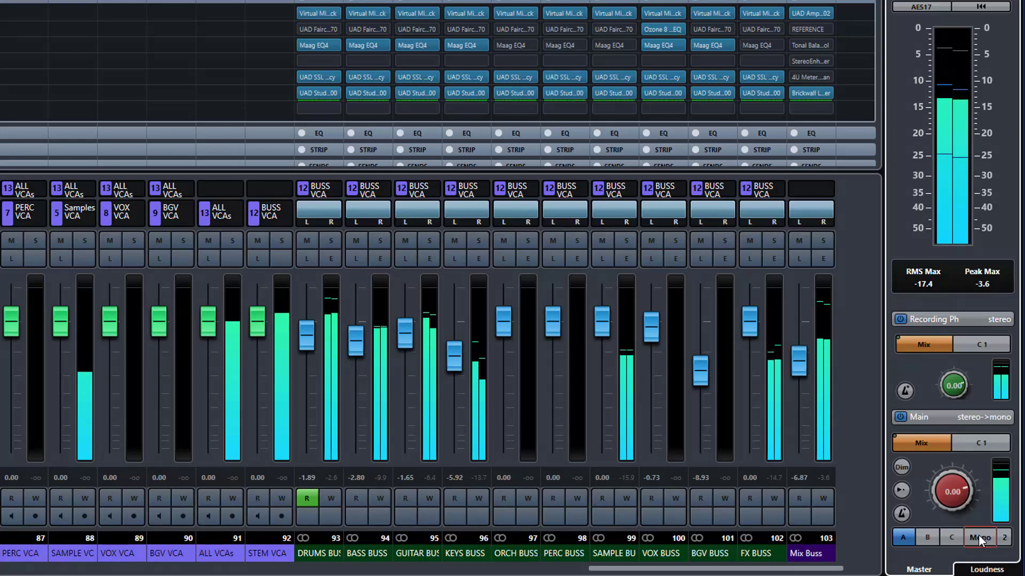
pyautogui.click(978, 536)
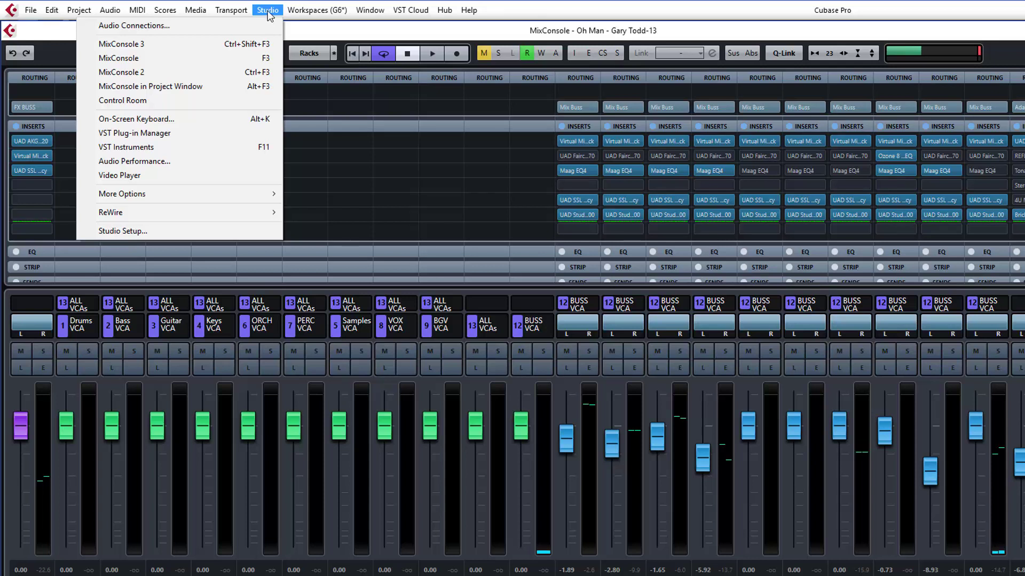
# - Open Studio > Audio Connections and compare the Inputs and Outputs bus lists, ending on Outputs
pyautogui.moveTo(231, 10)
pyautogui.moveTo(272, 15)
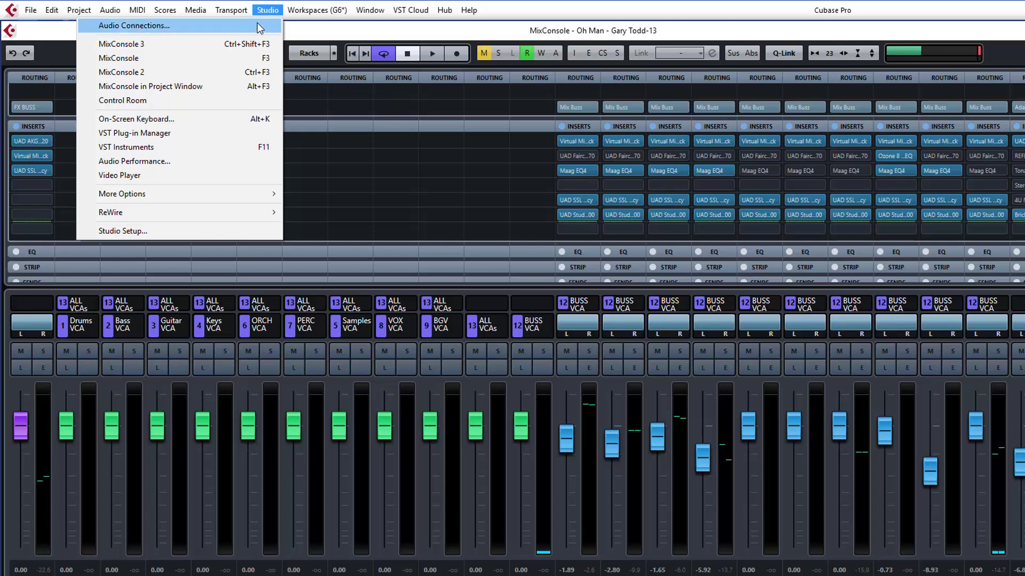
pyautogui.click(255, 25)
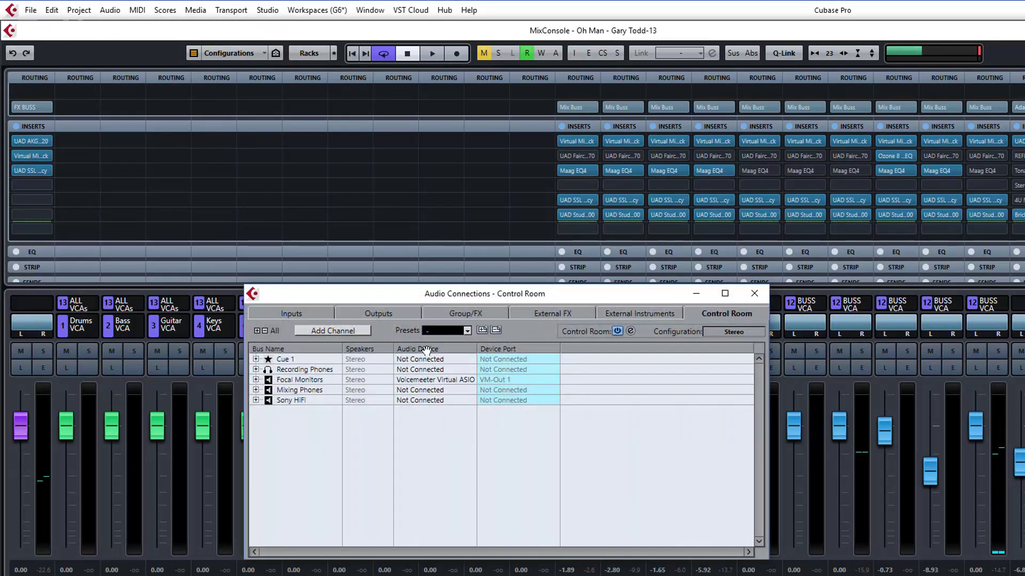
pyautogui.click(287, 315)
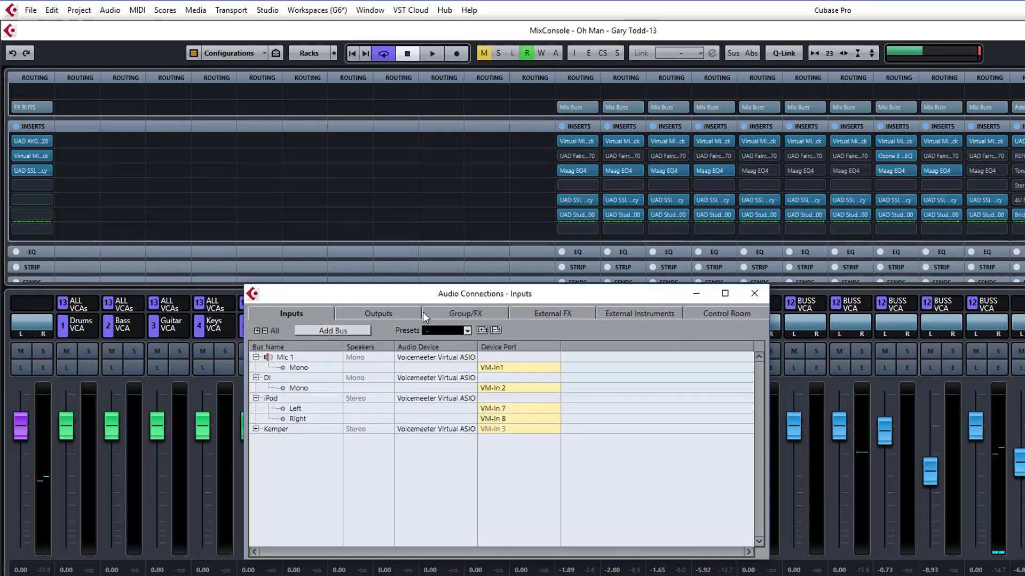
pyautogui.click(382, 316)
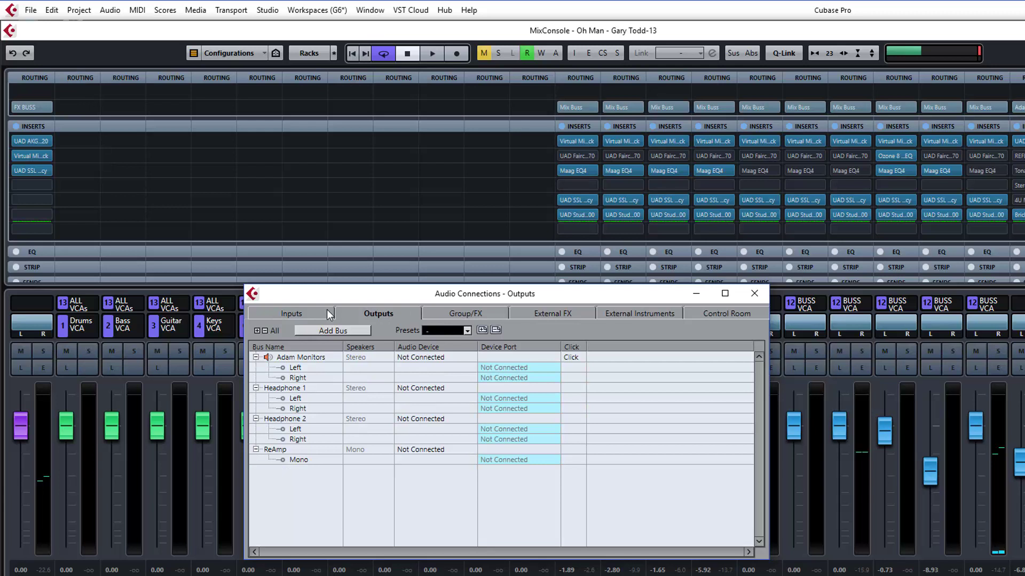
pyautogui.click(295, 309)
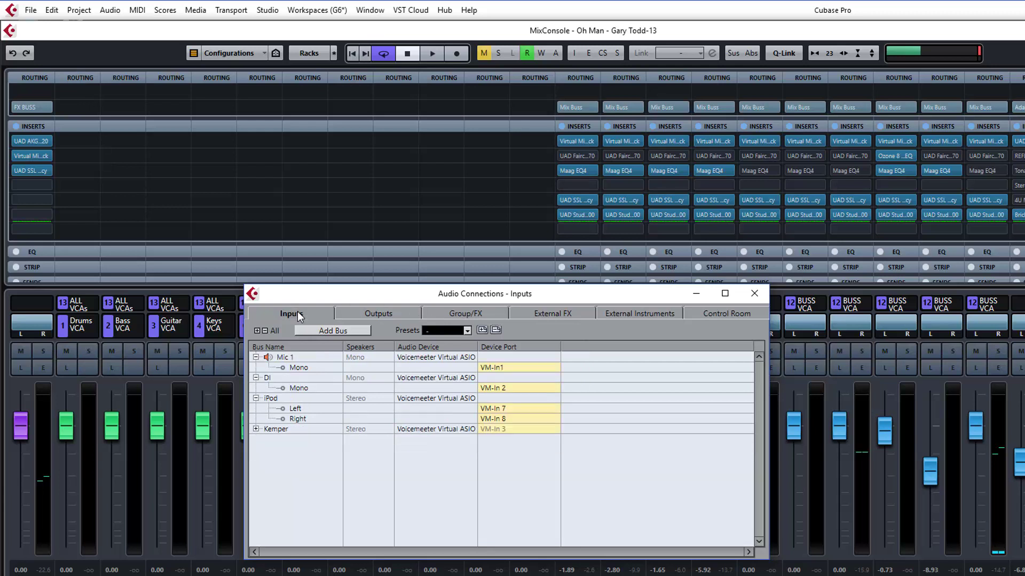
pyautogui.click(356, 314)
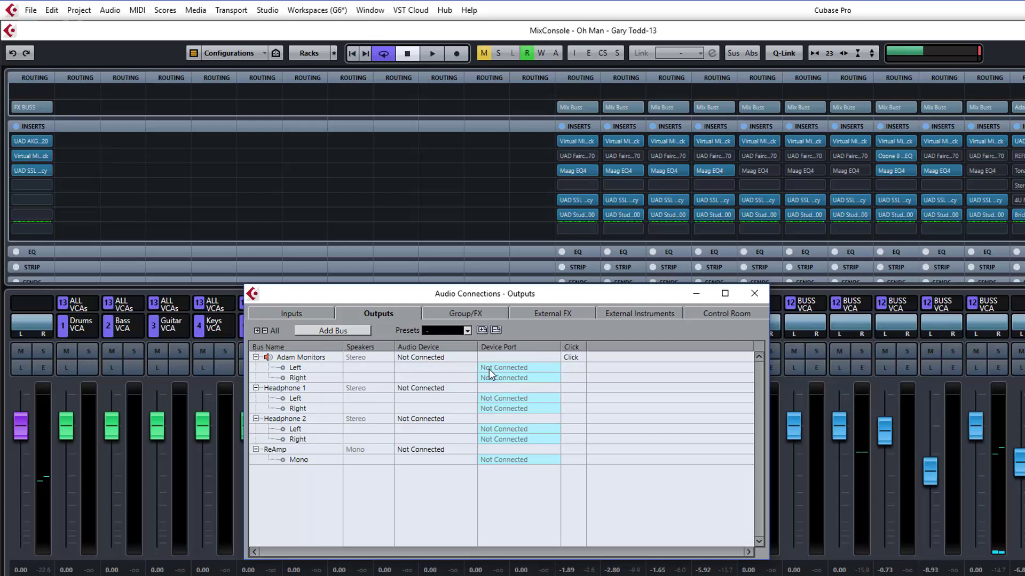
# - Power off the Control Room in Audio Connections, confirm Disable, and return to the Outputs list
pyautogui.click(718, 315)
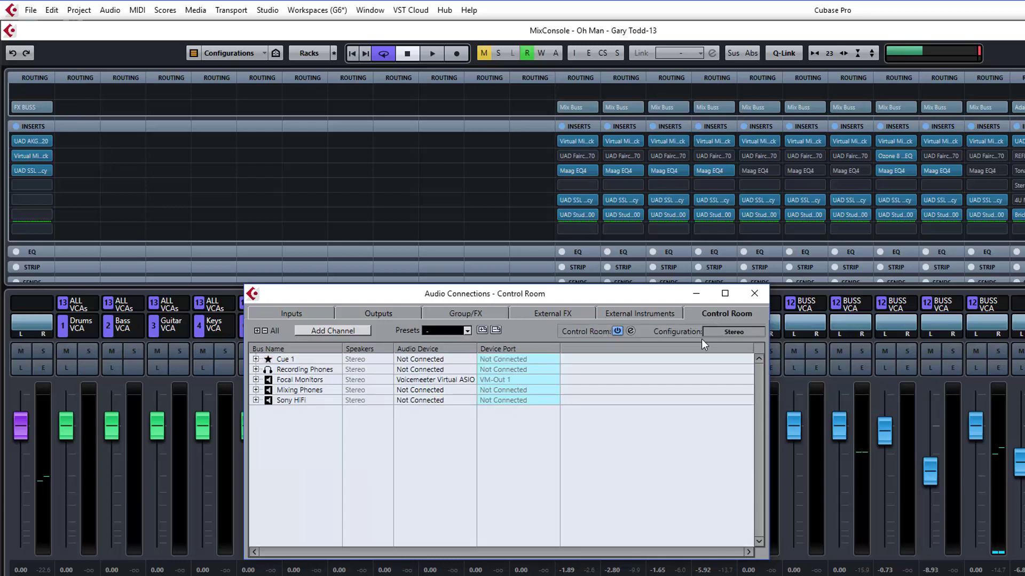
pyautogui.click(617, 331)
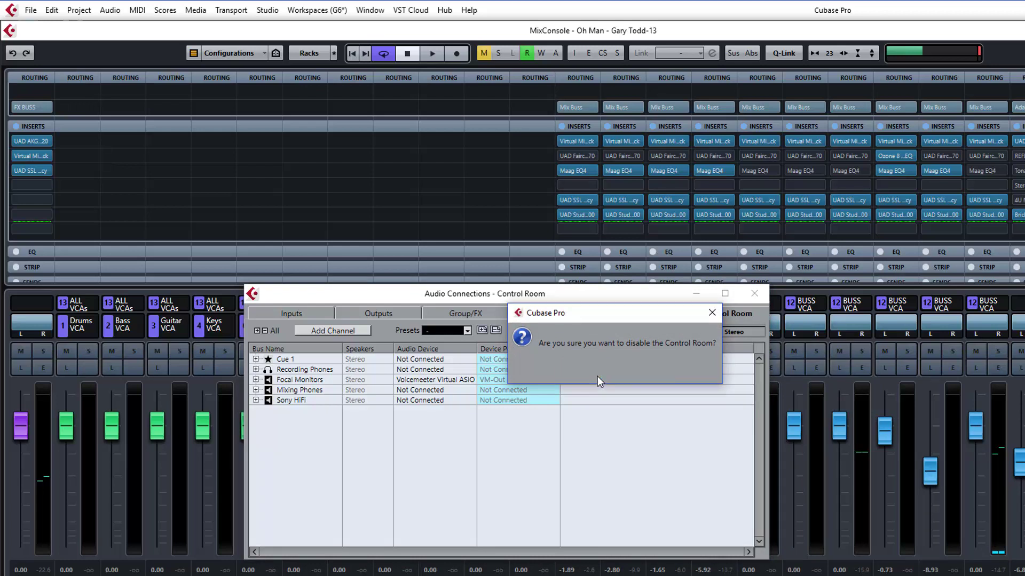
pyautogui.click(597, 376)
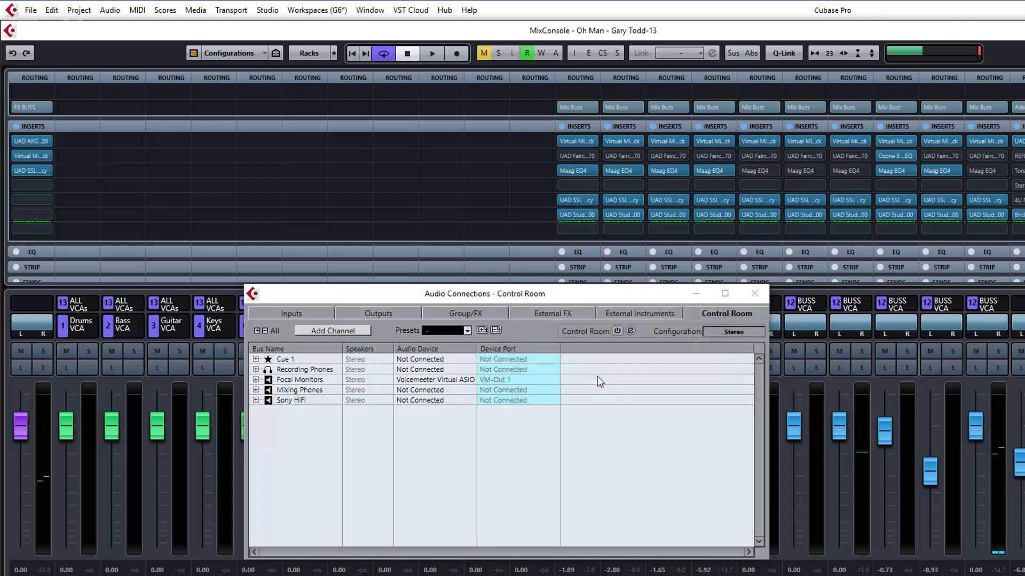
pyautogui.click(709, 314)
pyautogui.click(355, 314)
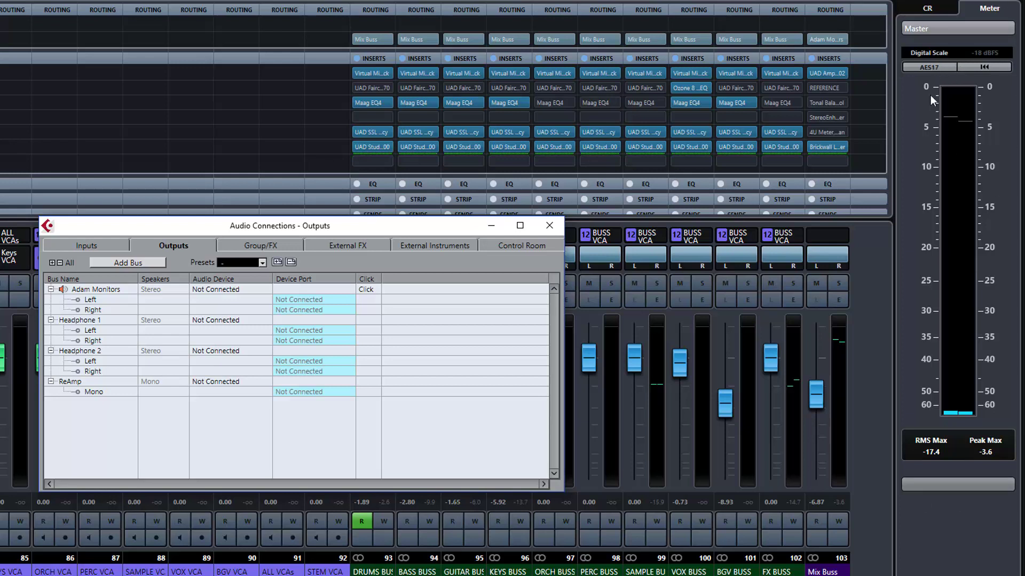
# - Bring the mixer forward and check the Control Room shows disabled, back on the Master meter
pyautogui.click(929, 10)
pyautogui.click(929, 11)
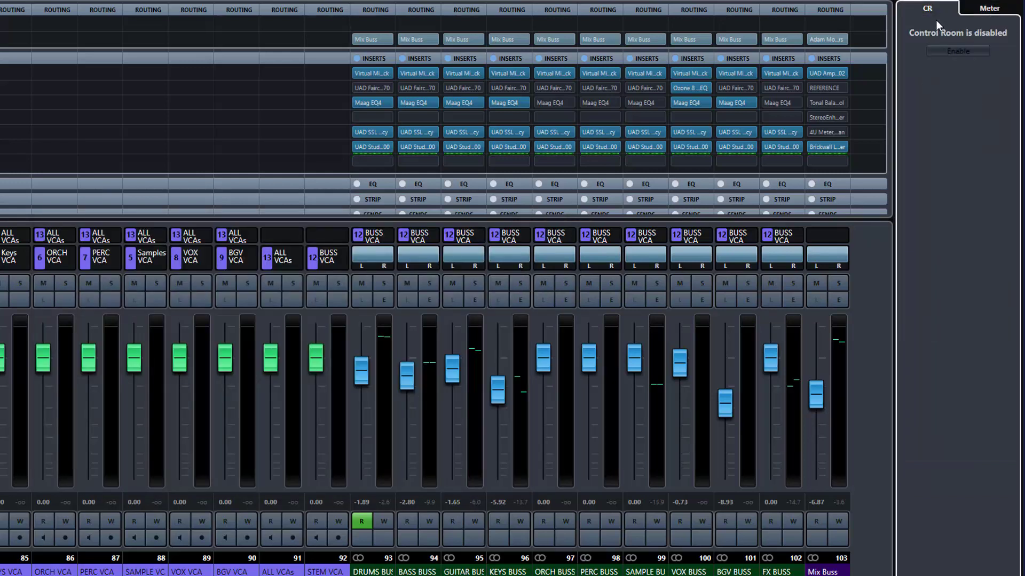
pyautogui.click(989, 9)
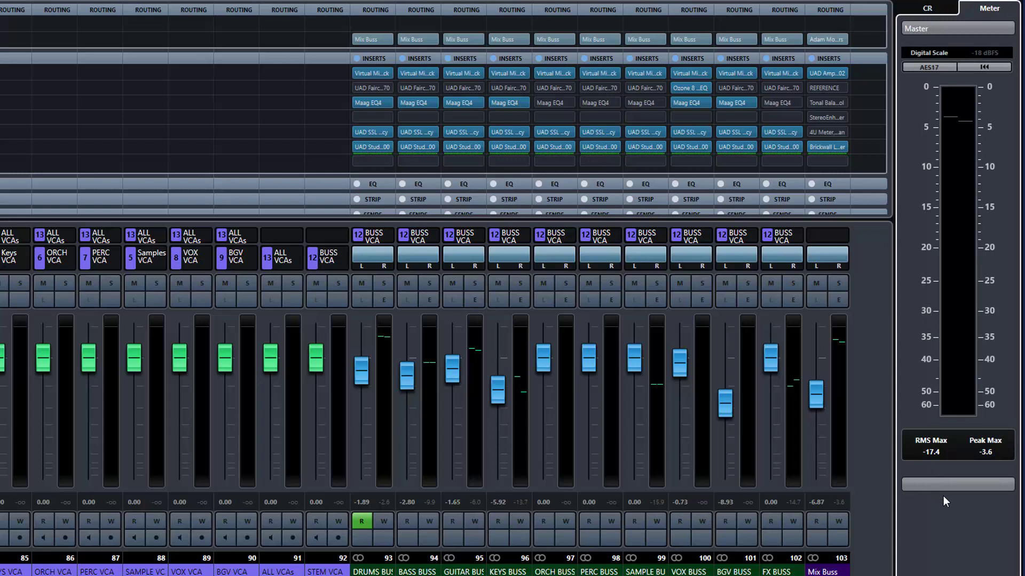
# - Reopen Audio Connections from the Studio menu and power the Control Room back on
pyautogui.hotkey('alt', 's')
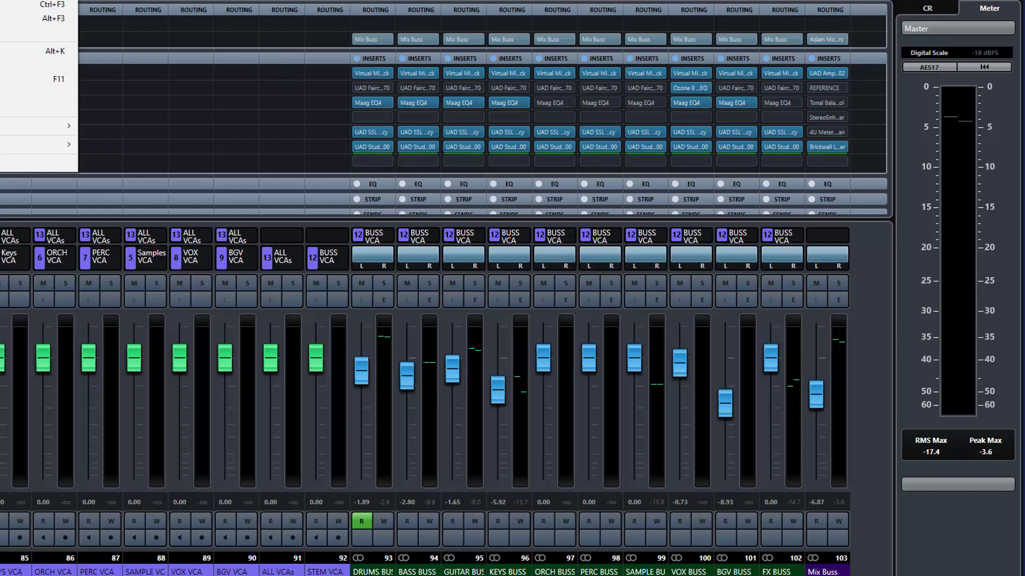
pyautogui.click(72, 65)
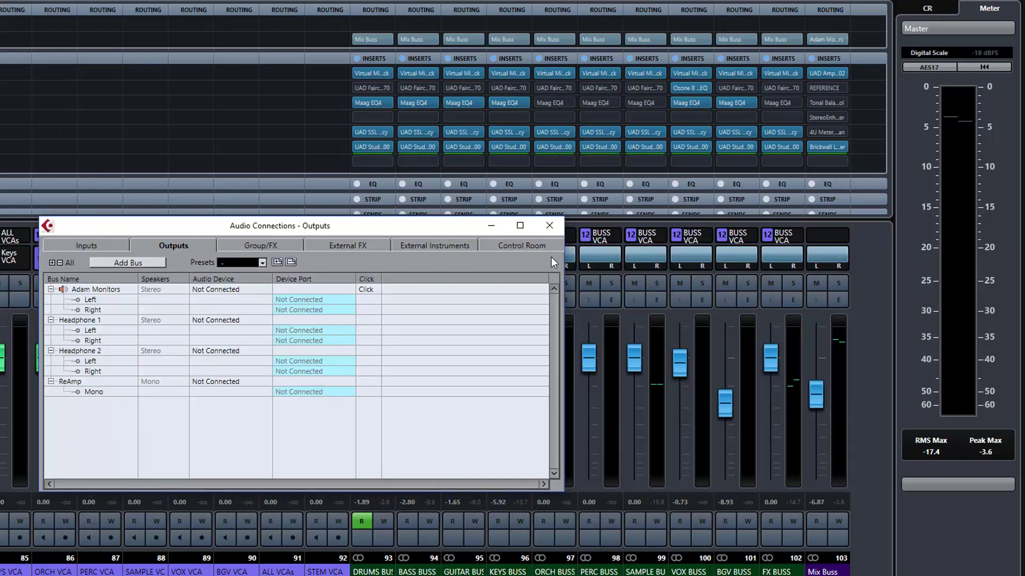
pyautogui.click(523, 245)
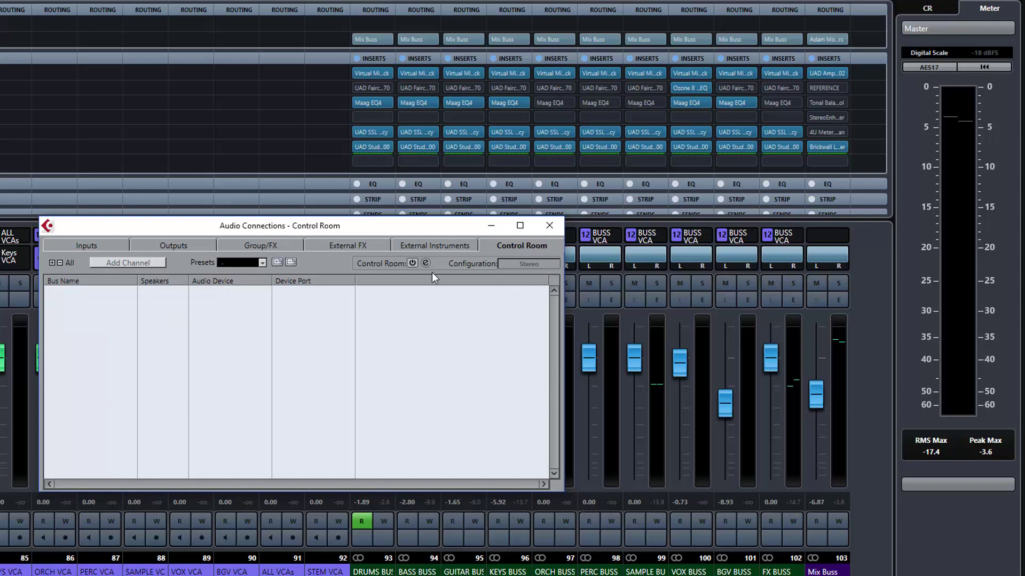
pyautogui.click(412, 262)
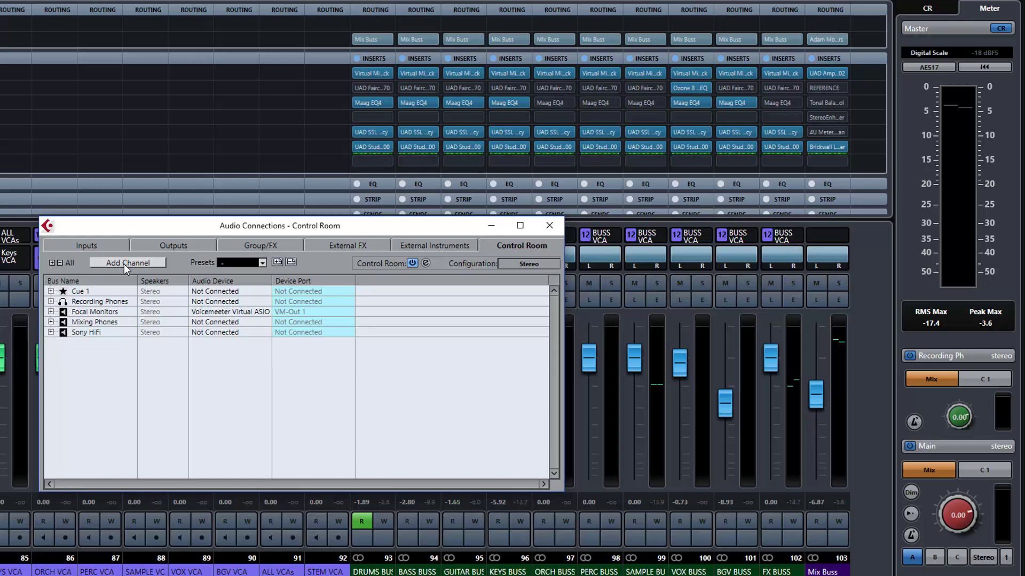
# - Expand Focal Monitors, Mixing Phones and Sony HiFi ports, activate monitor set A, and list addable channels
pyautogui.click(51, 312)
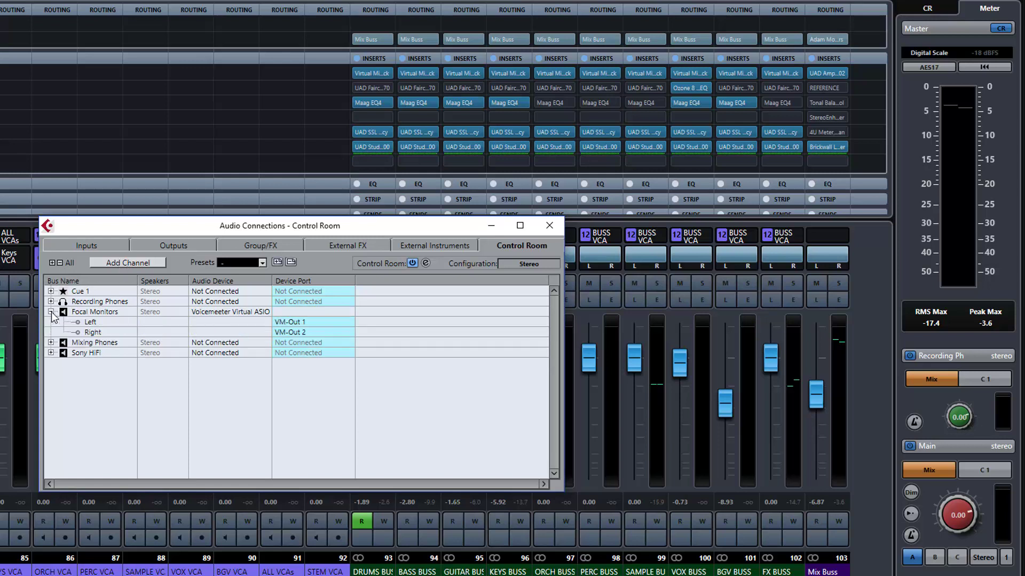
pyautogui.click(50, 342)
pyautogui.click(51, 374)
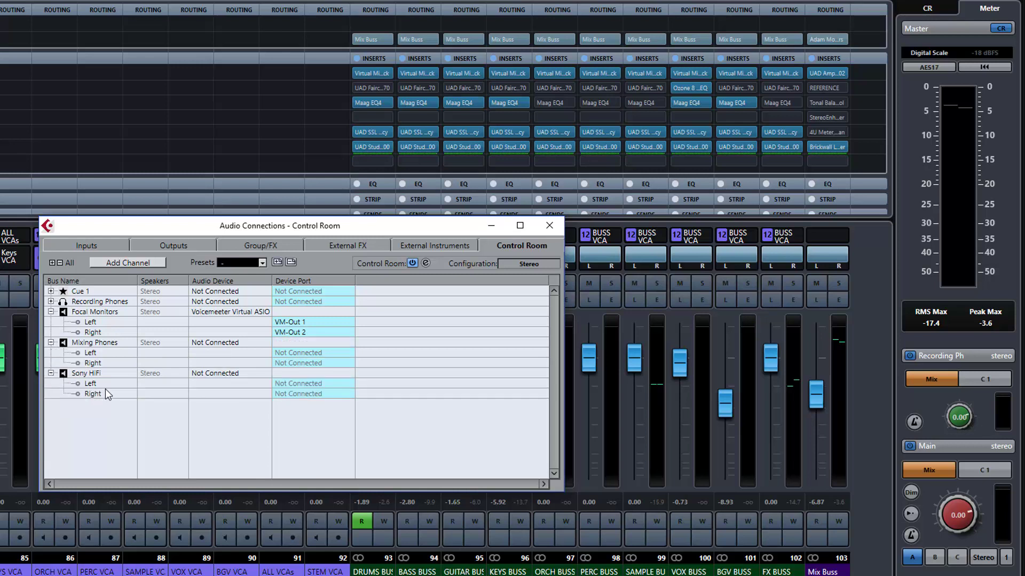
pyautogui.click(913, 561)
pyautogui.click(121, 264)
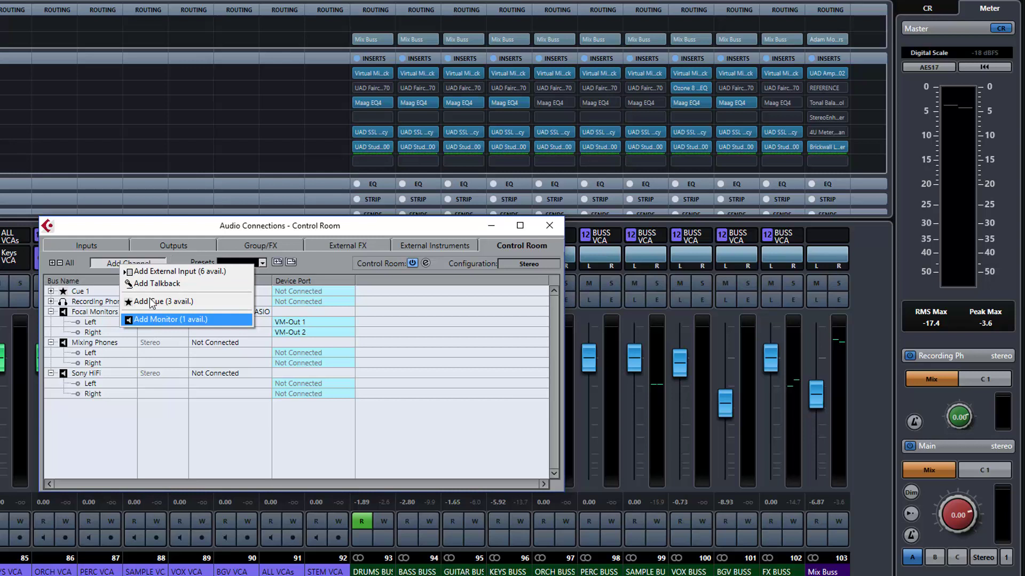
# - Dismiss the Add Channel list without adding any Control Room channel
pyautogui.click(183, 263)
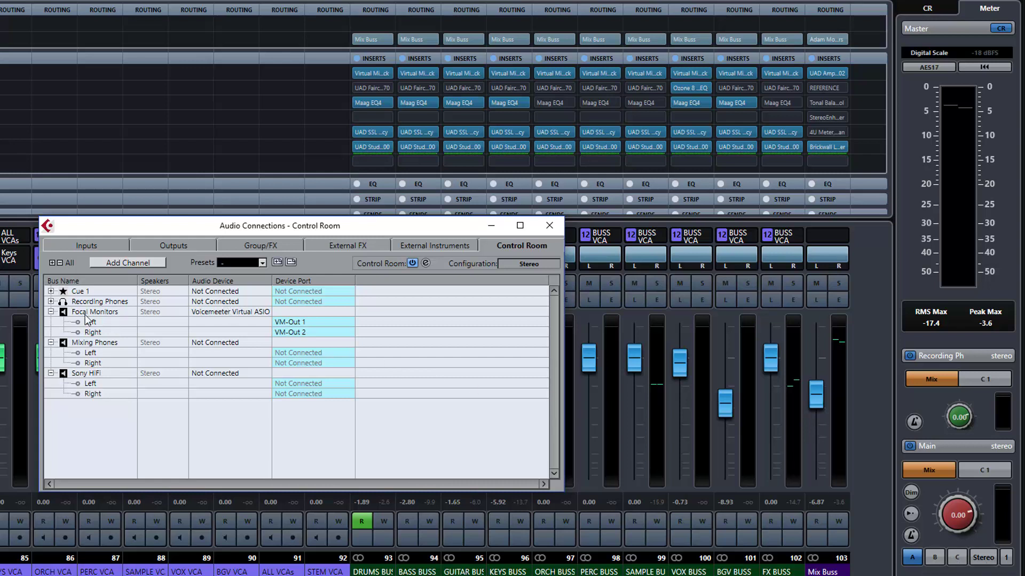
# - Collapse the Focal Monitors, Mixing Phones and Sony HiFi port lists
pyautogui.click(50, 311)
pyautogui.click(51, 322)
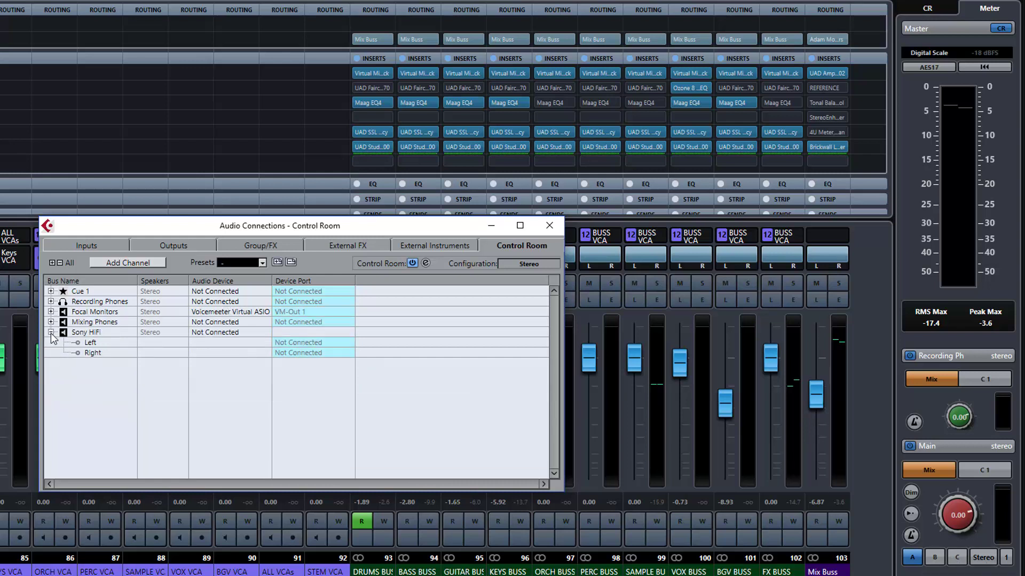
pyautogui.click(50, 332)
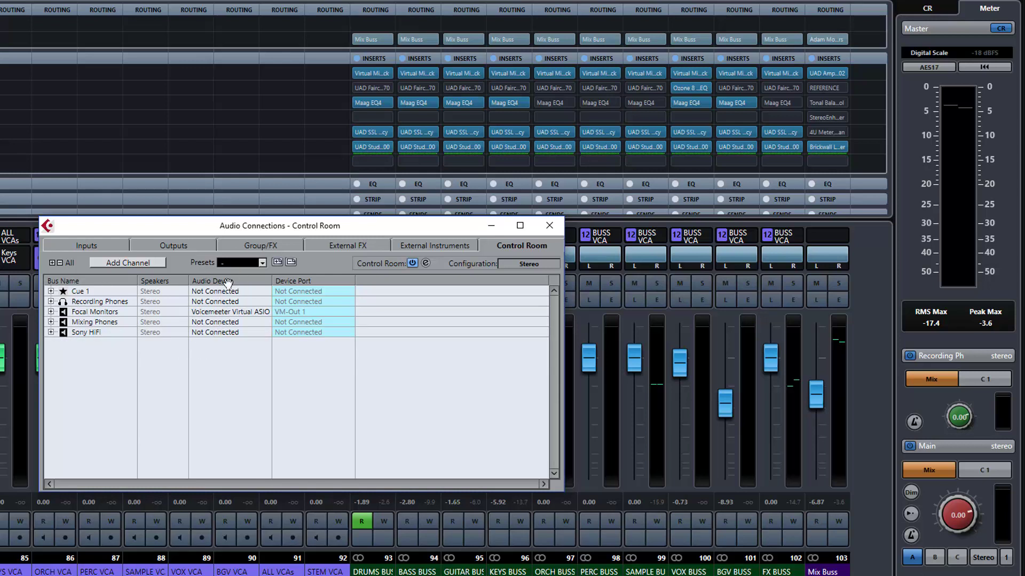
# - Browse the Control Room presets without choosing one, then close Audio Connections
pyautogui.click(262, 263)
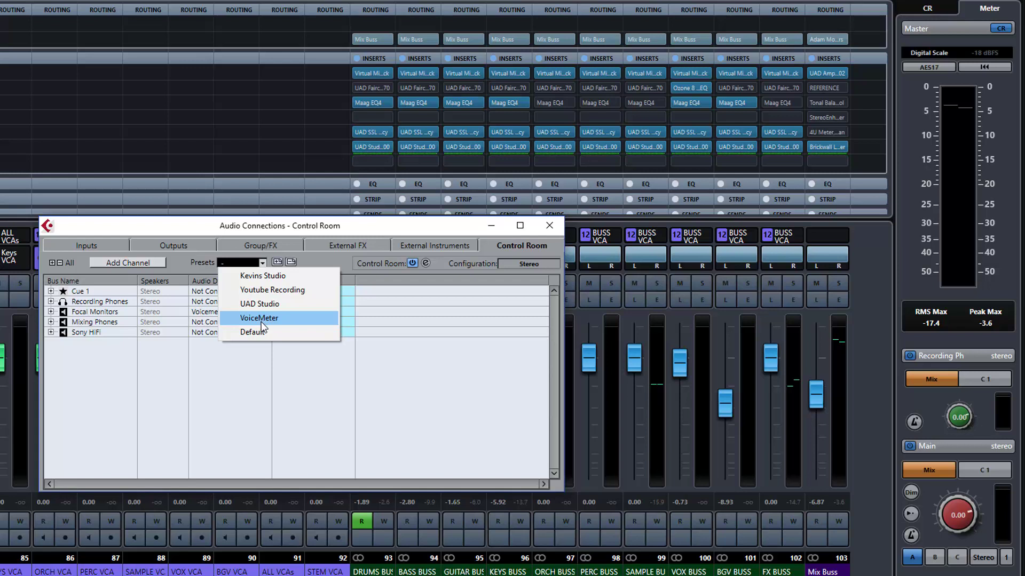
pyautogui.click(190, 263)
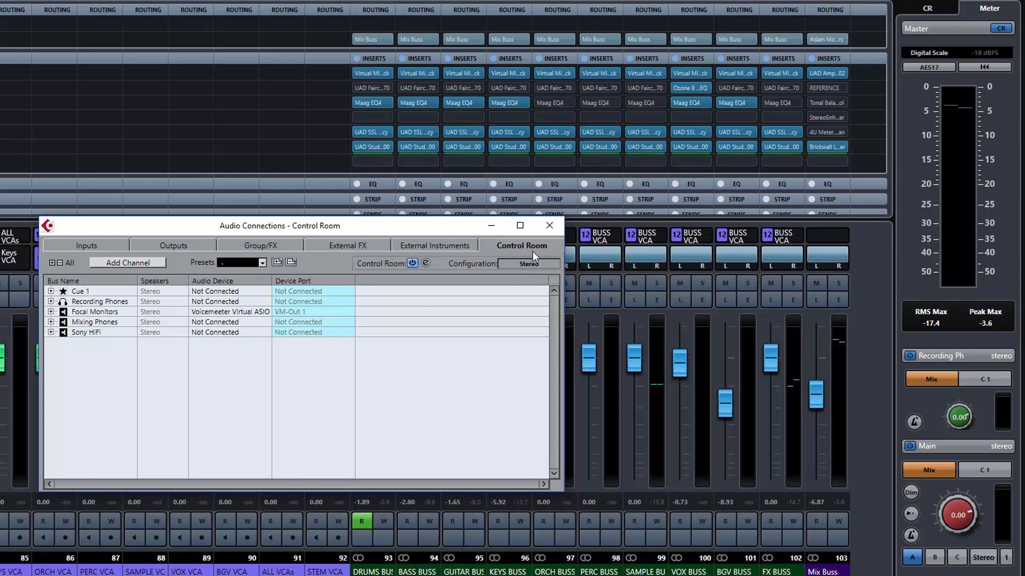
pyautogui.click(549, 229)
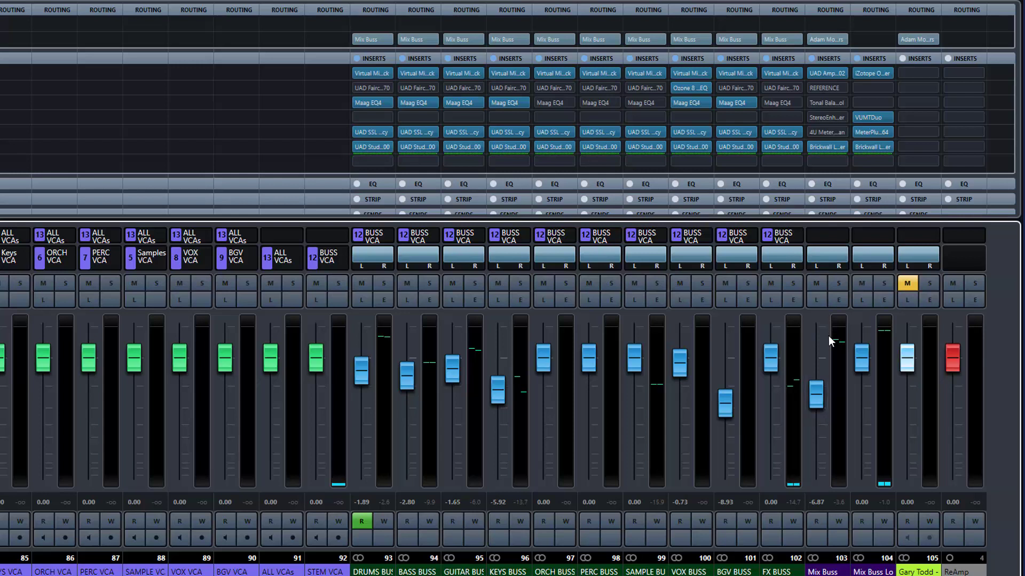
pyautogui.press('space')
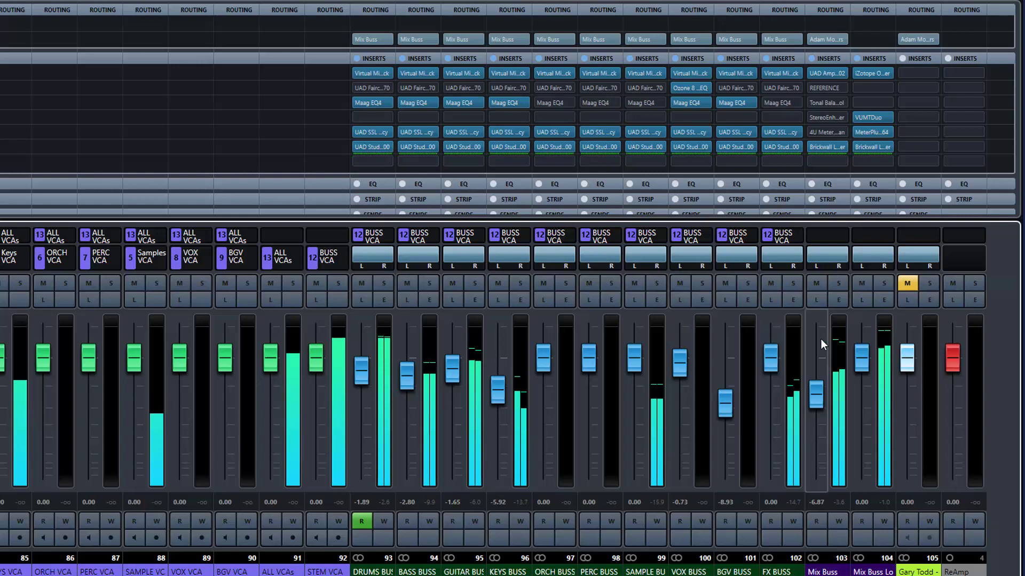
# - Stop playback and set both Mix Buss pan sides to centre (C)
pyautogui.press('space')
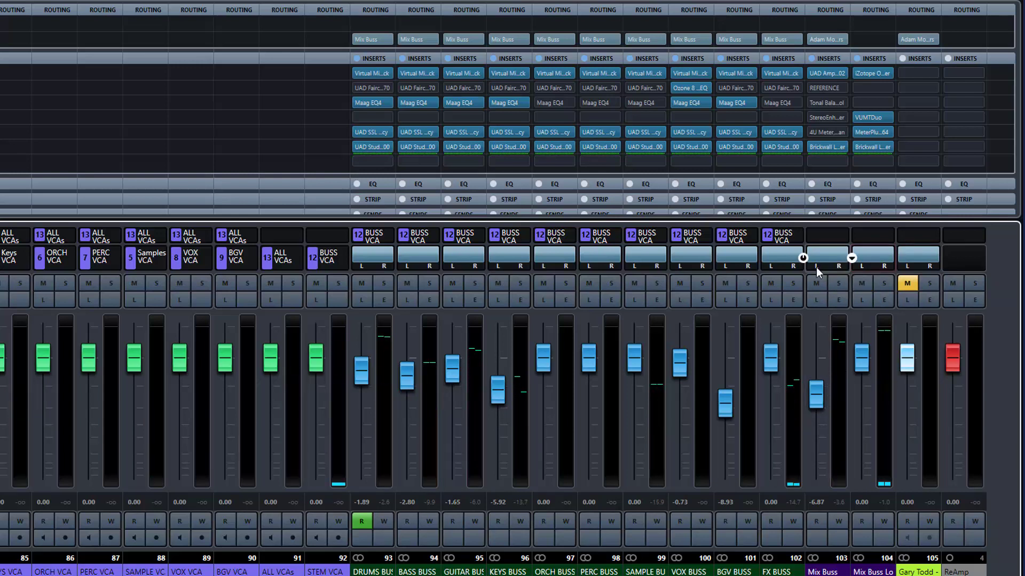
pyautogui.doubleClick(816, 267)
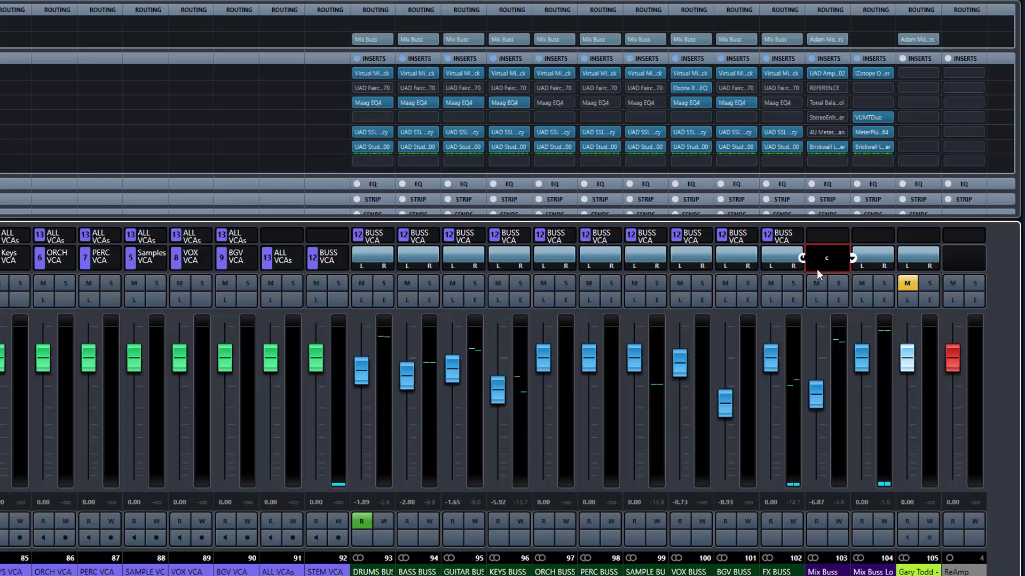
pyautogui.press('Return')
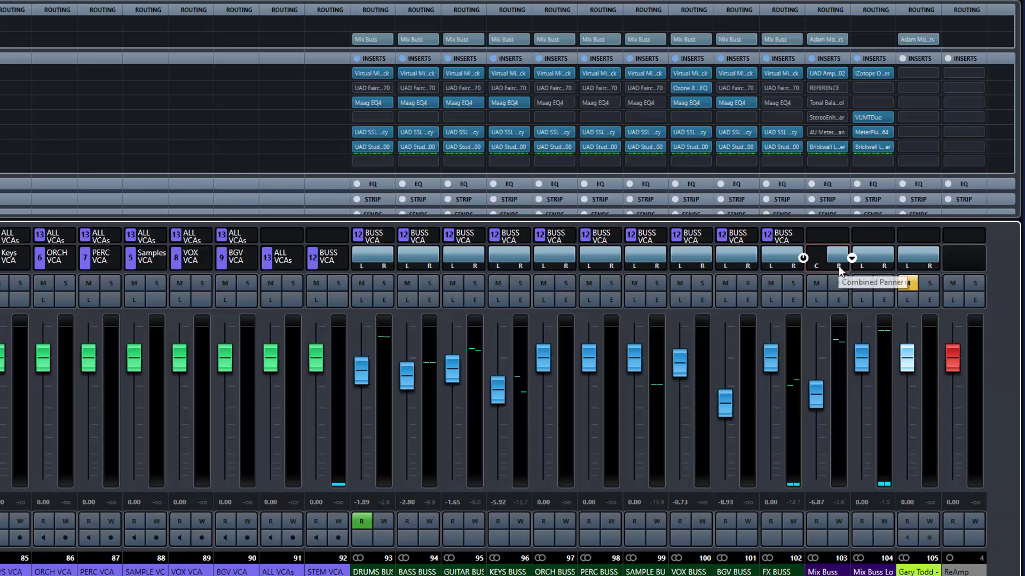
pyautogui.press('Return')
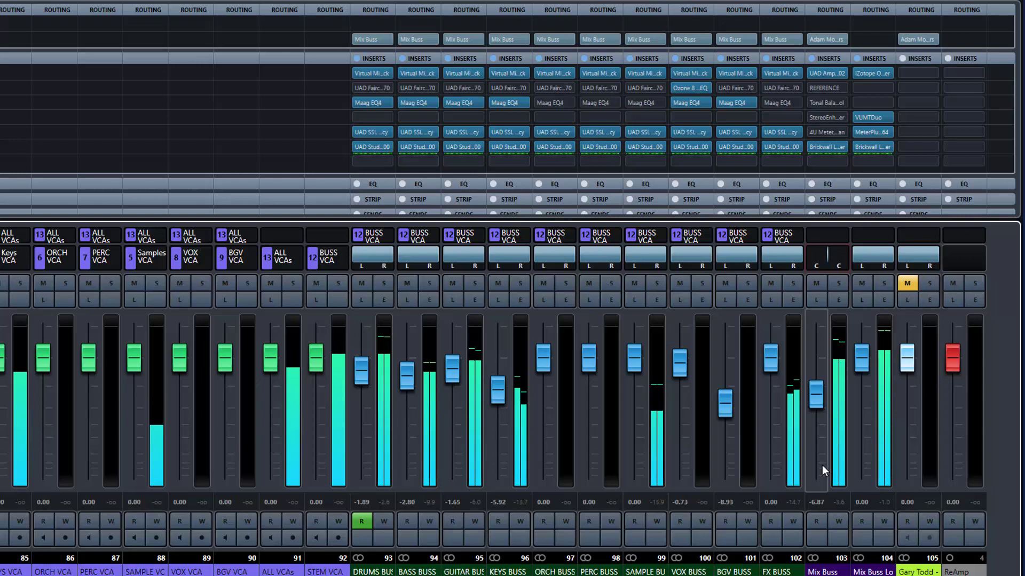
pyautogui.doubleClick(816, 268)
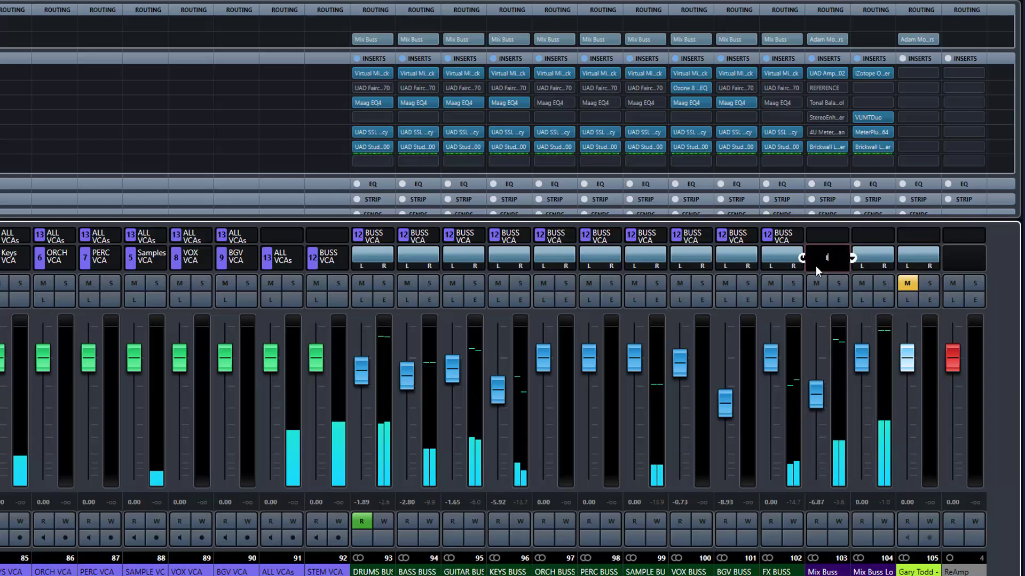
pyautogui.write('c')
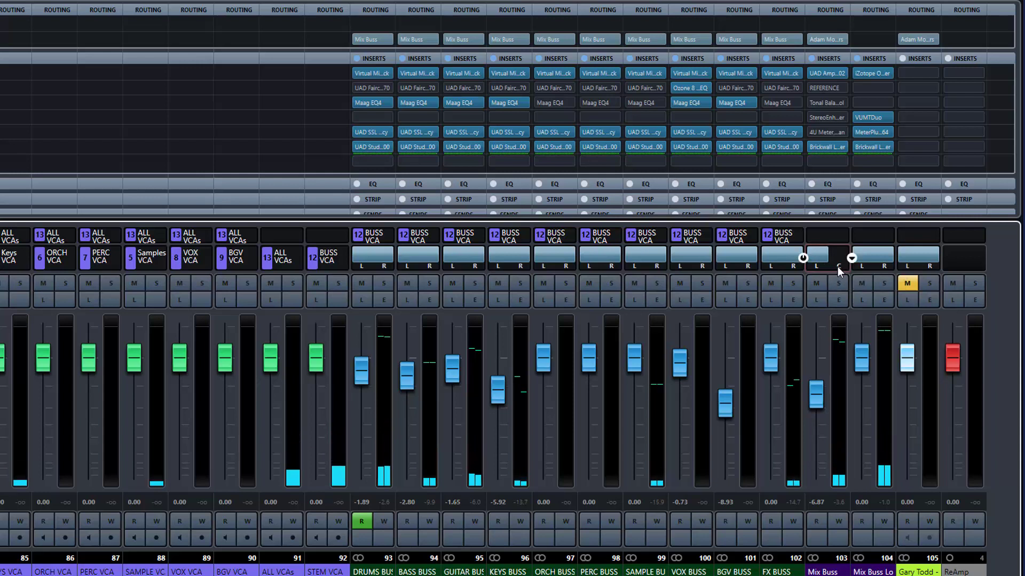
pyautogui.press('Return')
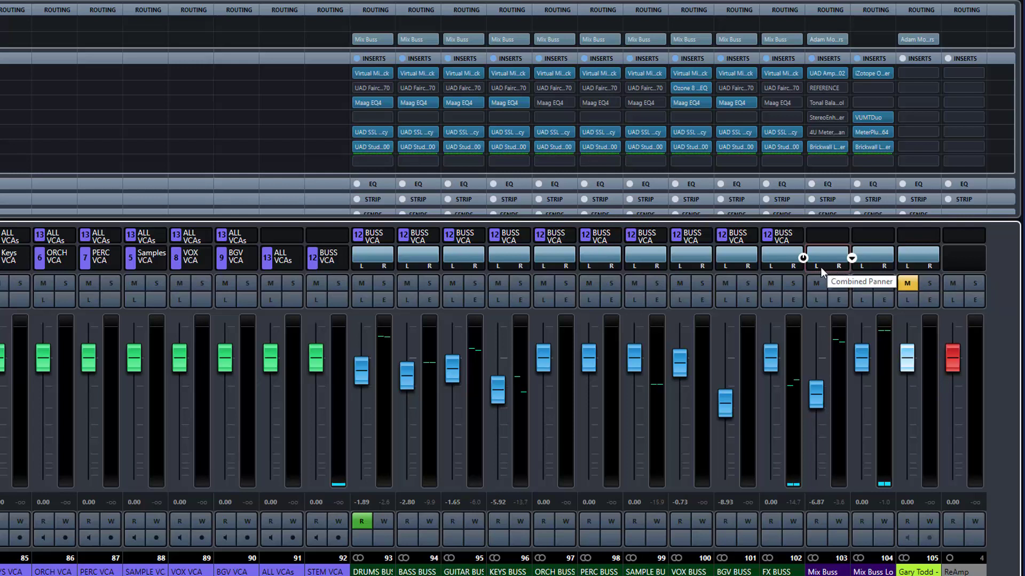
# - Drag the Mix Buss left pan to L23, centre it, then restore full left-right width
pyautogui.moveTo(809, 257)
pyautogui.mouseDown()
pyautogui.moveTo(826, 259)
pyautogui.moveTo(803, 250)
pyautogui.mouseUp()
pyautogui.doubleClick(826, 265)
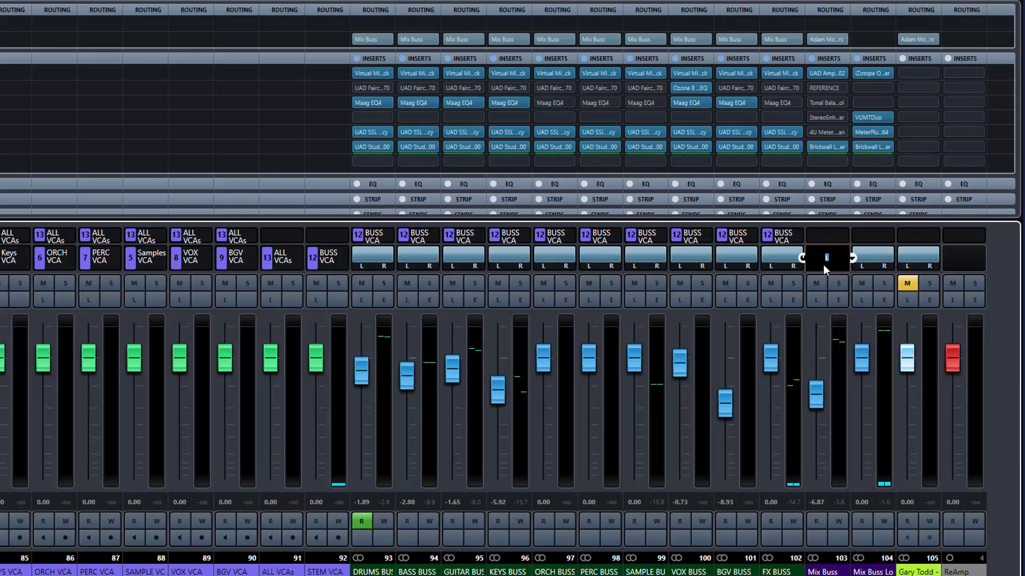
pyautogui.write('cd')
pyautogui.press('Return')
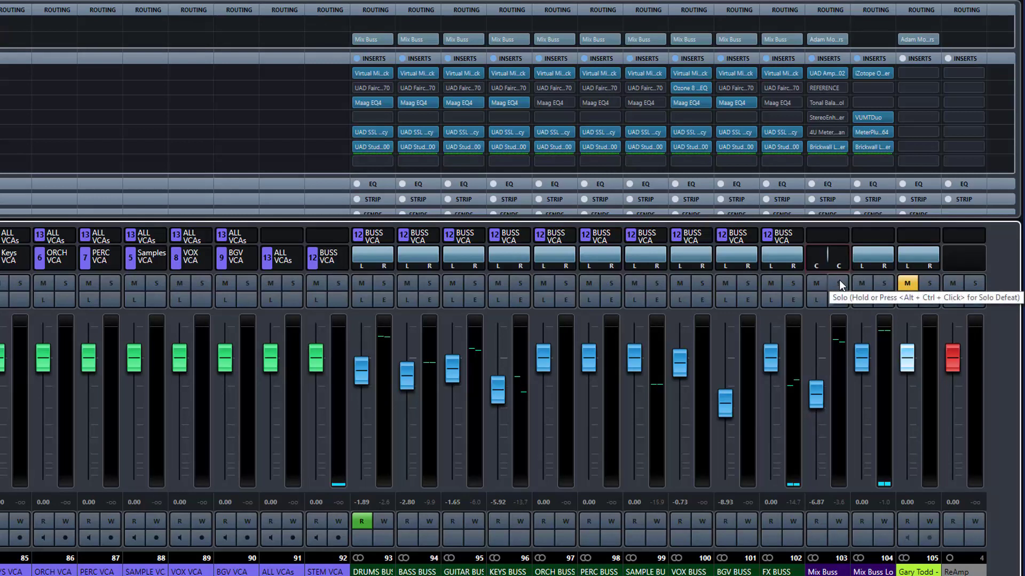
pyautogui.doubleClick(818, 265)
pyautogui.write('l')
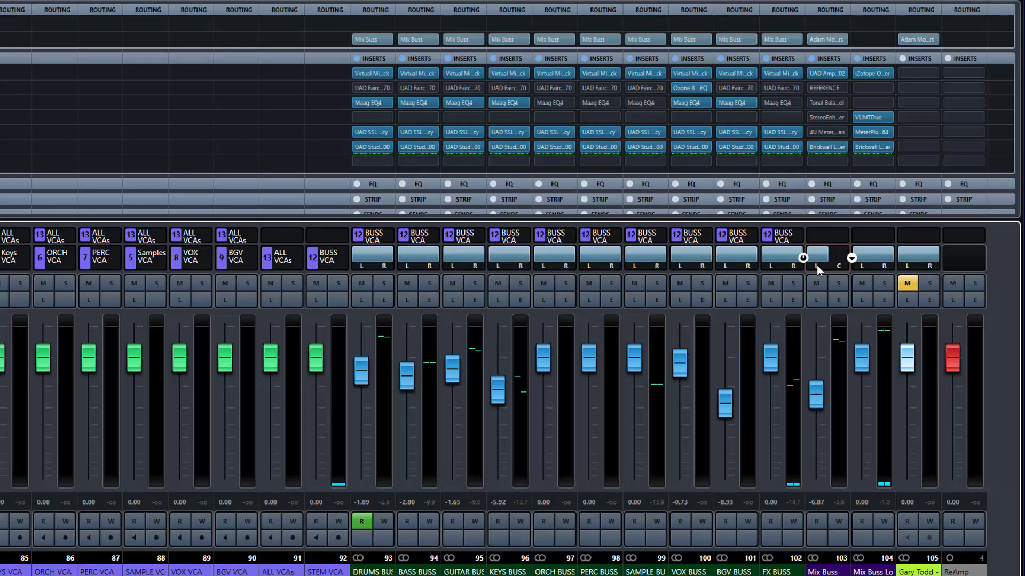
pyautogui.press('Return')
pyautogui.press('Return')
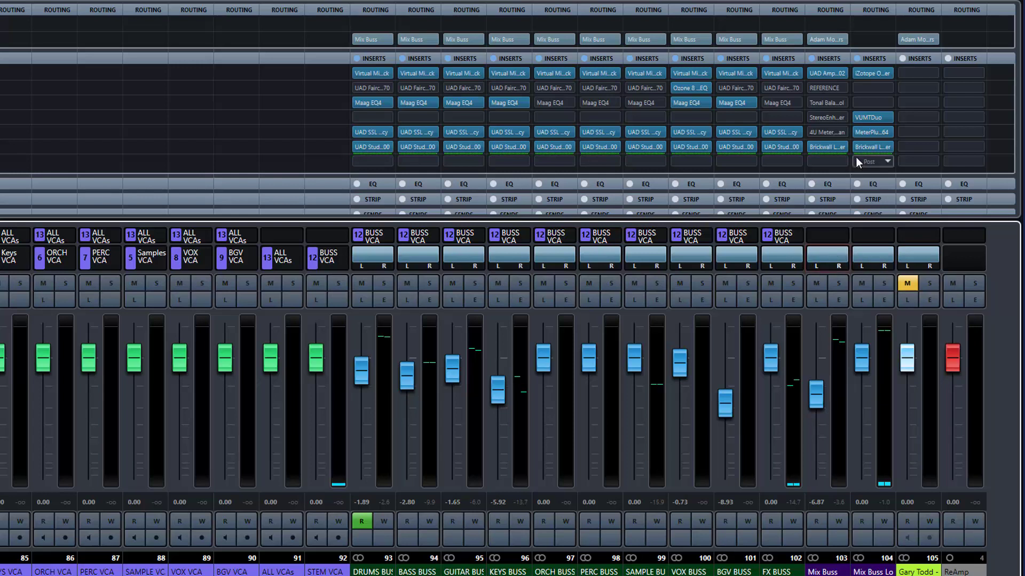
pyautogui.moveTo(847, 163)
pyautogui.moveTo(824, 129)
pyautogui.moveTo(825, 119)
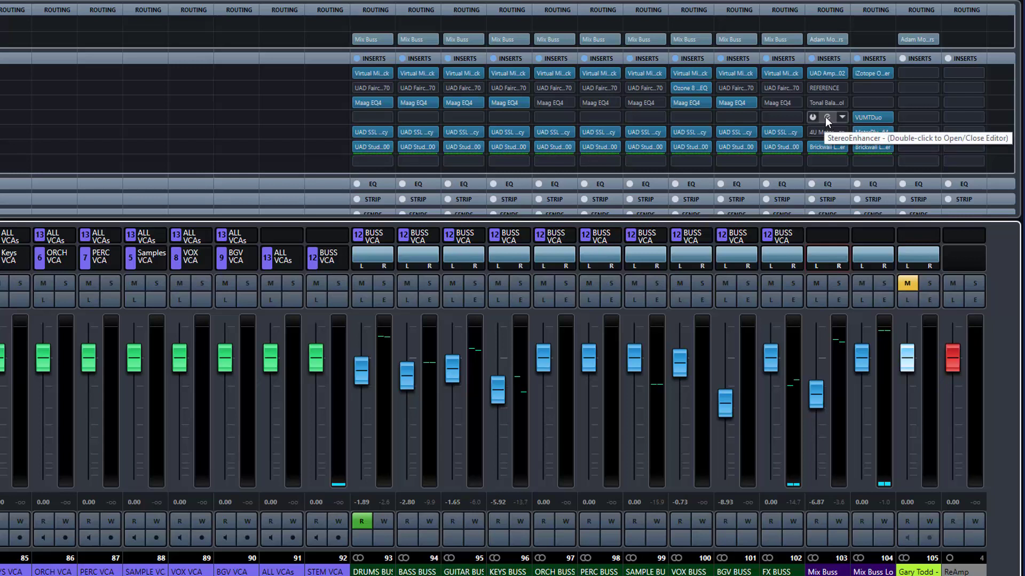
# - Open the Mix Buss StereoEnhancer editor (Width 100) and drag it lower over the mixer
pyautogui.doubleClick(825, 117)
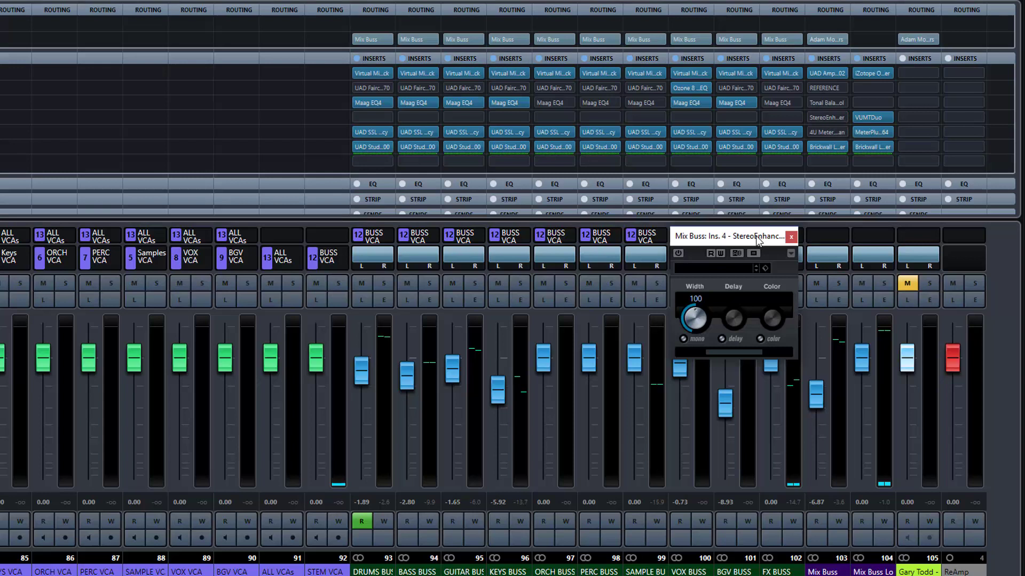
pyautogui.moveTo(756, 237)
pyautogui.mouseDown()
pyautogui.moveTo(758, 299)
pyautogui.moveTo(757, 235)
pyautogui.mouseUp()
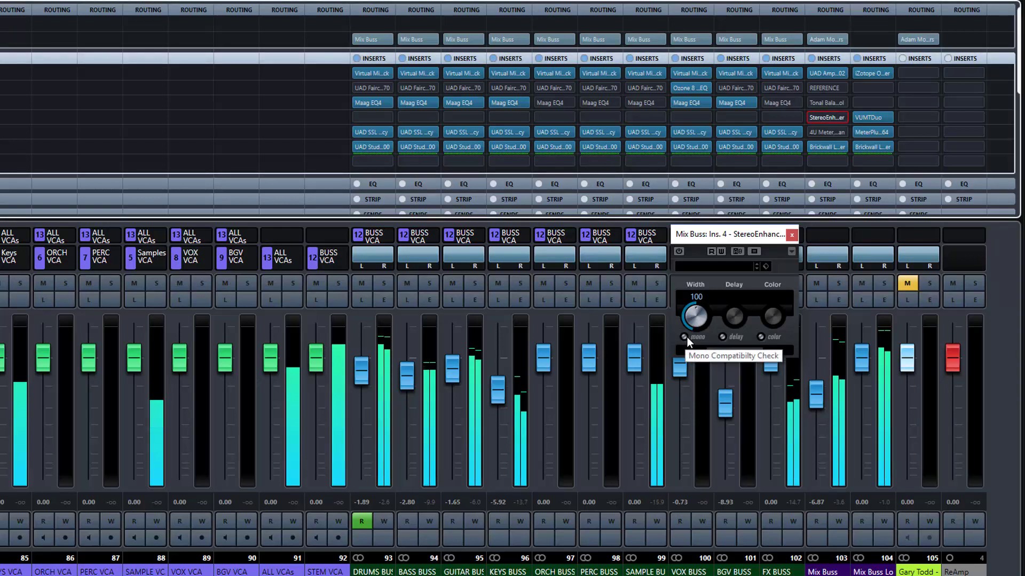
# - Enable the Mix Buss StereoEnhancer, compare mono and stereo twice, then bypass and close it
pyautogui.click(678, 251)
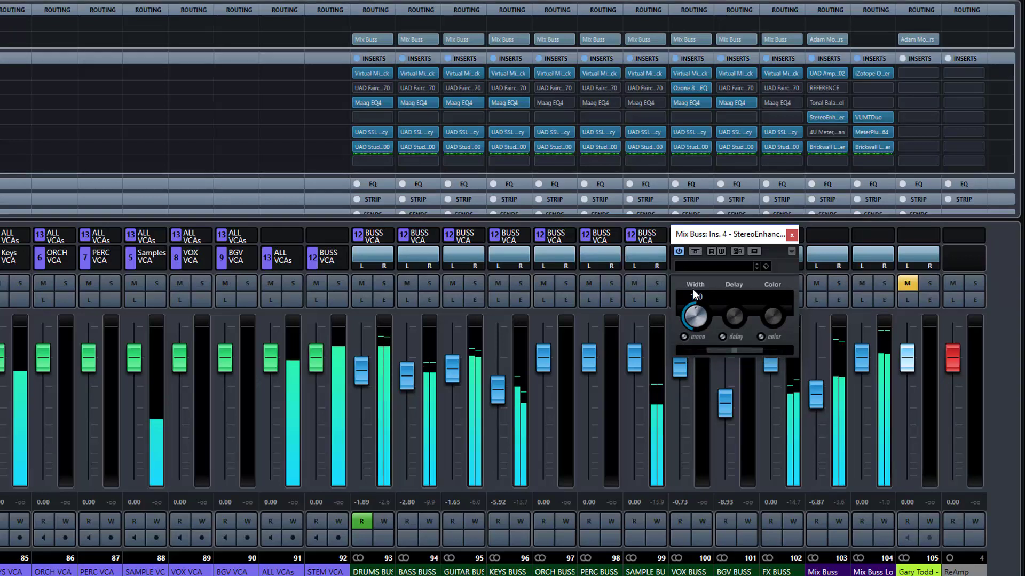
pyautogui.click(683, 337)
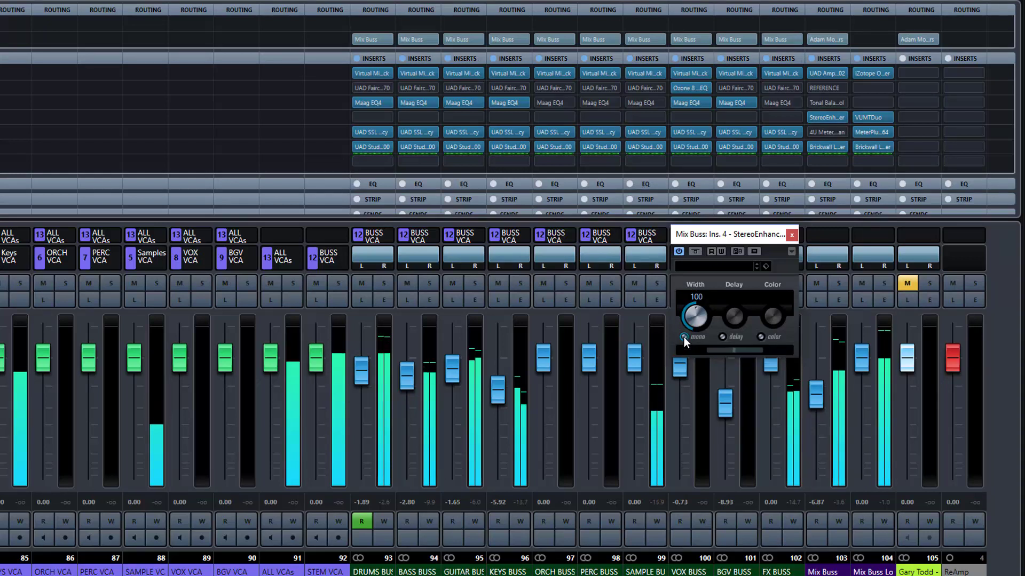
pyautogui.click(684, 337)
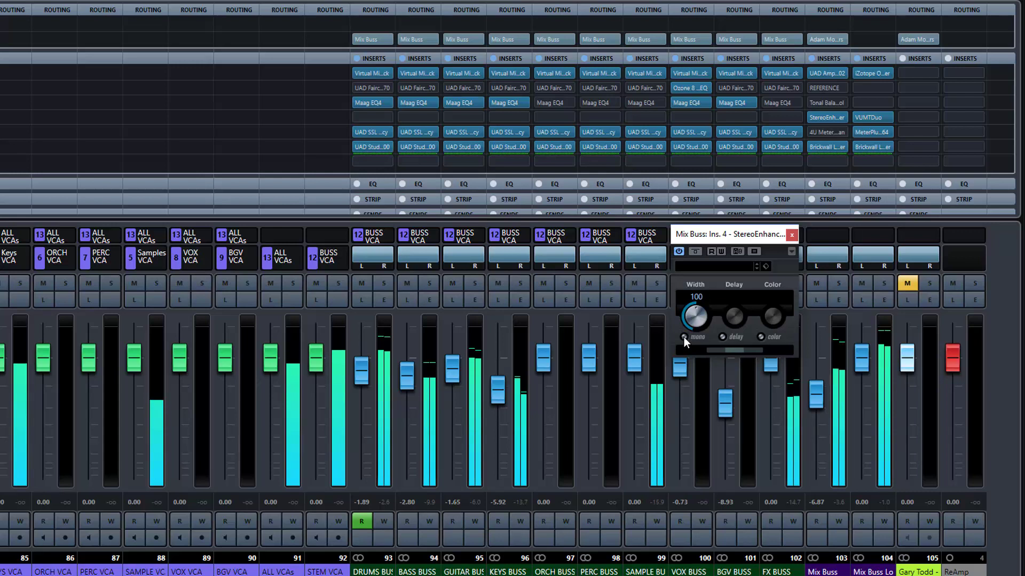
pyautogui.click(683, 337)
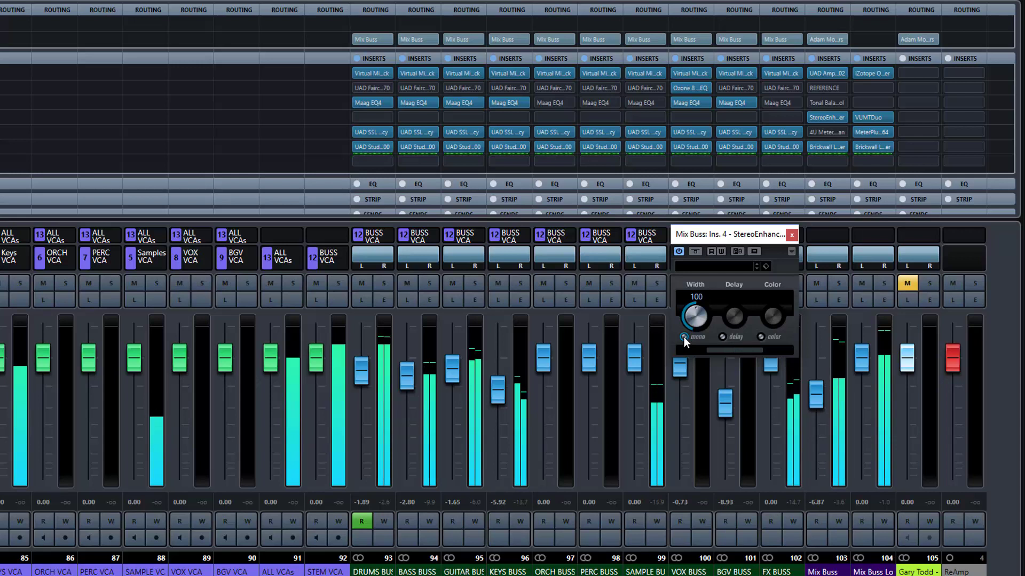
pyautogui.click(684, 337)
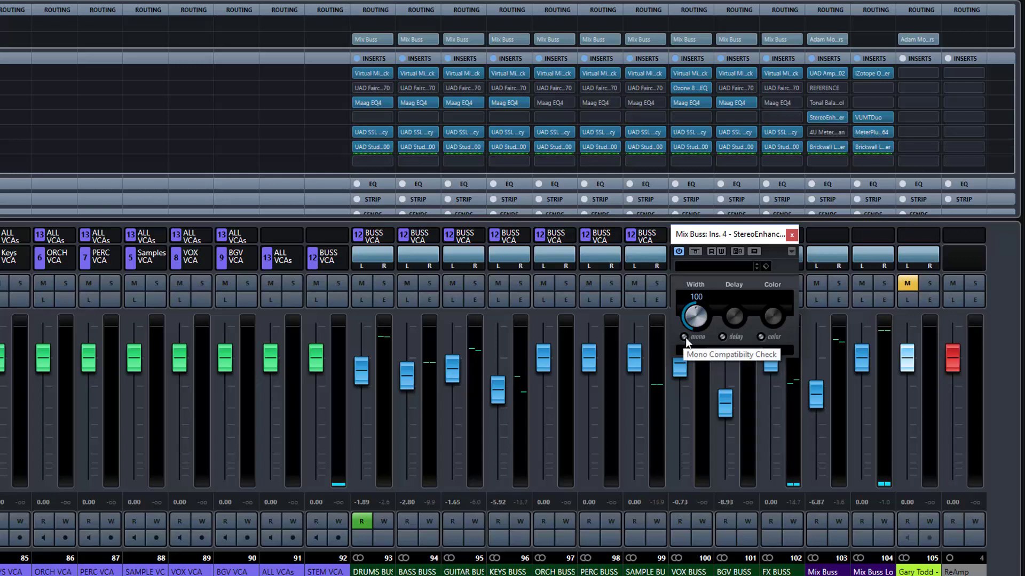
pyautogui.click(680, 251)
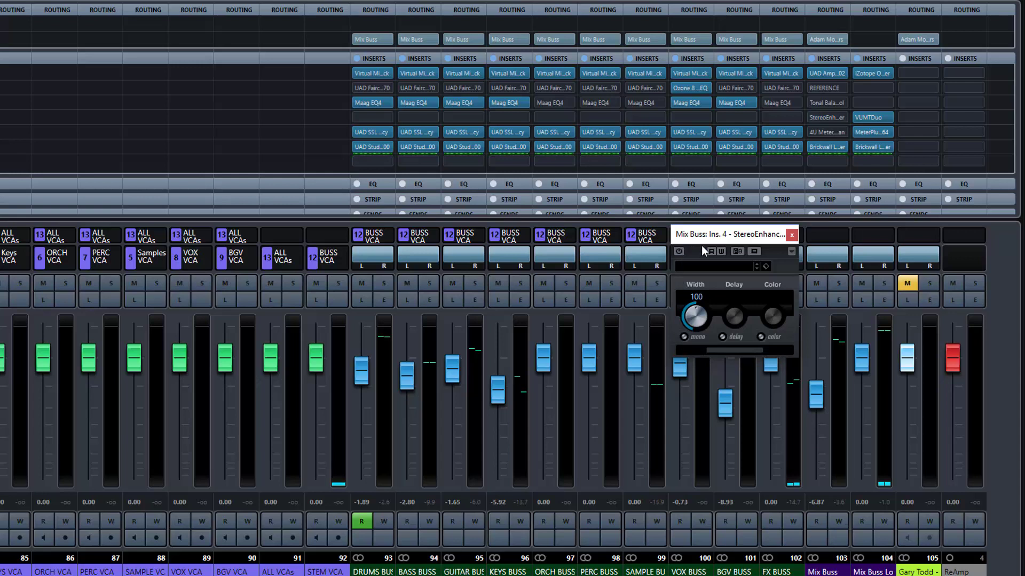
pyautogui.click(792, 235)
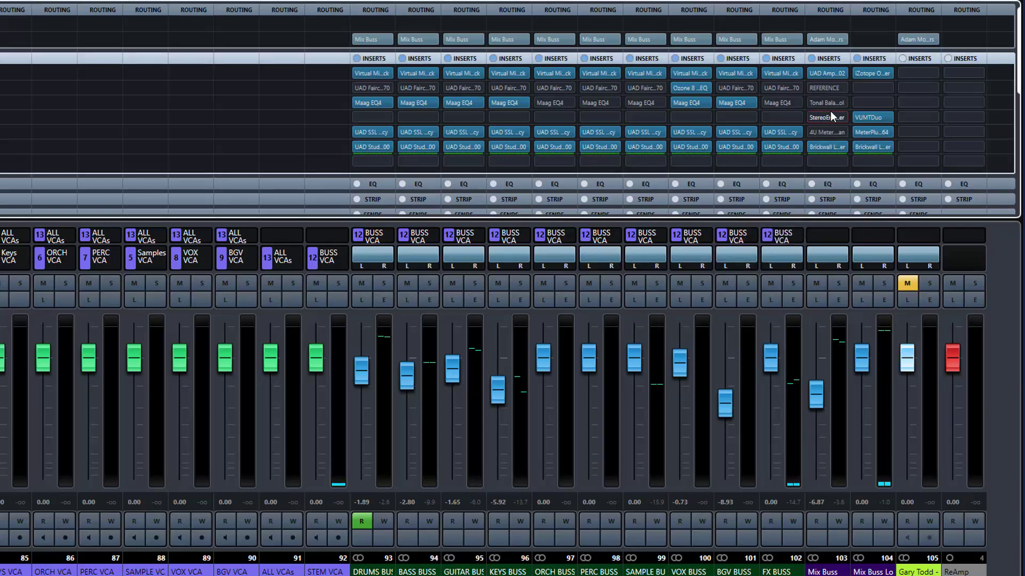
# - Open the HOFA 4U Meter, Fader & MS-Pan plugin from the Mix Buss inserts
pyautogui.moveTo(829, 117)
pyautogui.doubleClick(823, 133)
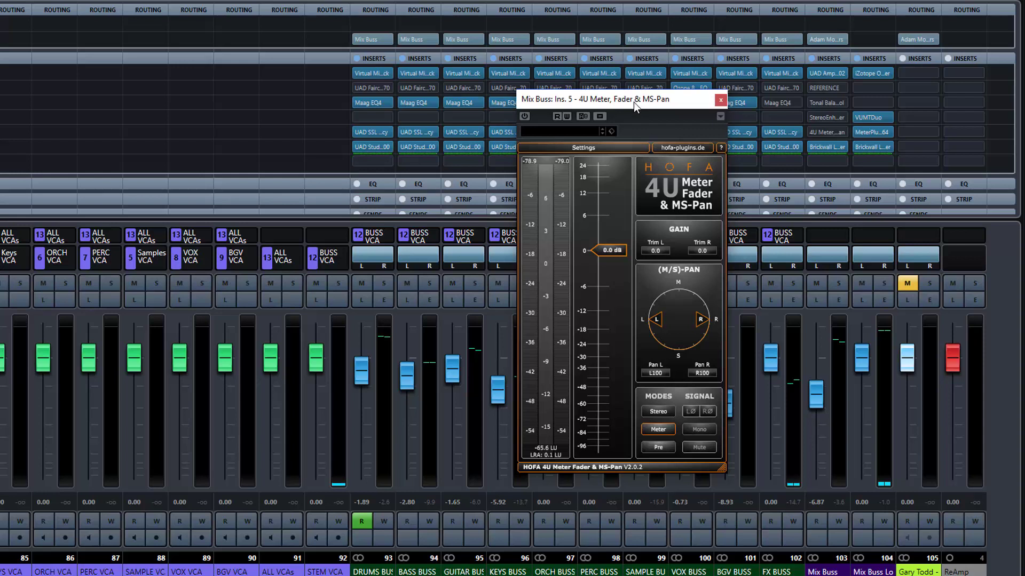
# - Position the HOFA 4U window over the mixer and start playback
pyautogui.moveTo(633, 104); pyautogui.dragTo(674, 119)
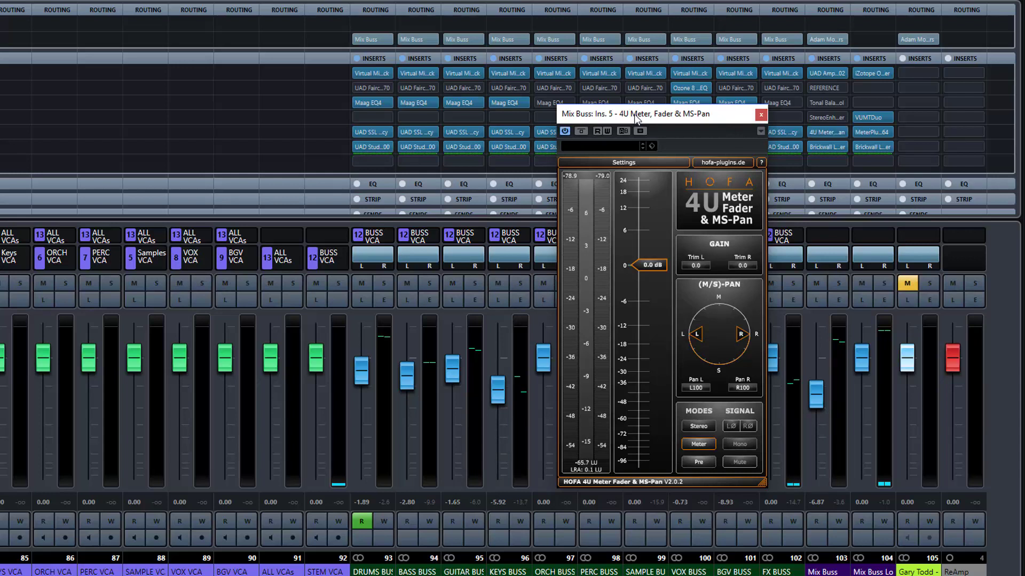
pyautogui.moveTo(635, 114); pyautogui.dragTo(610, 111)
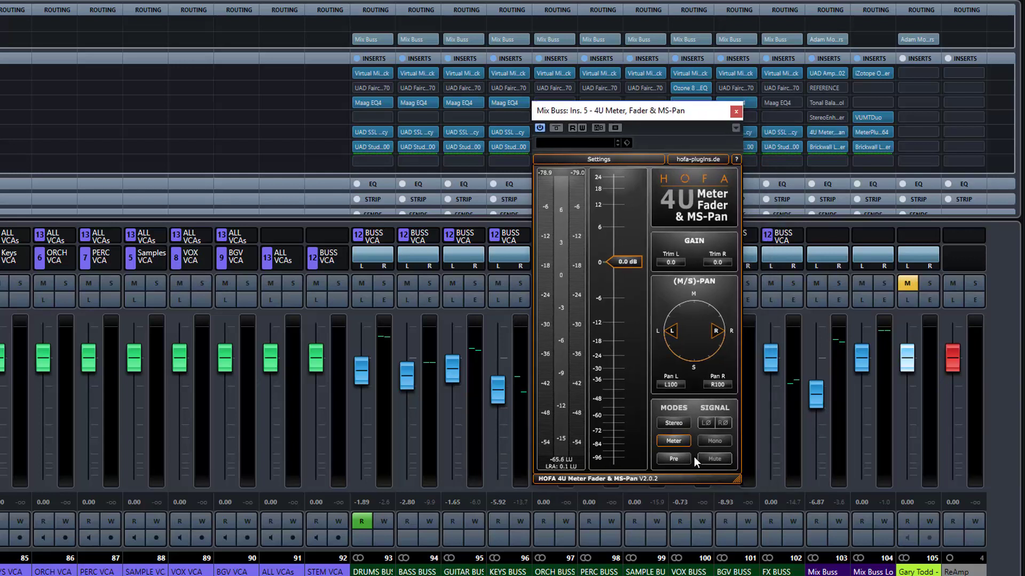
pyautogui.press('space')
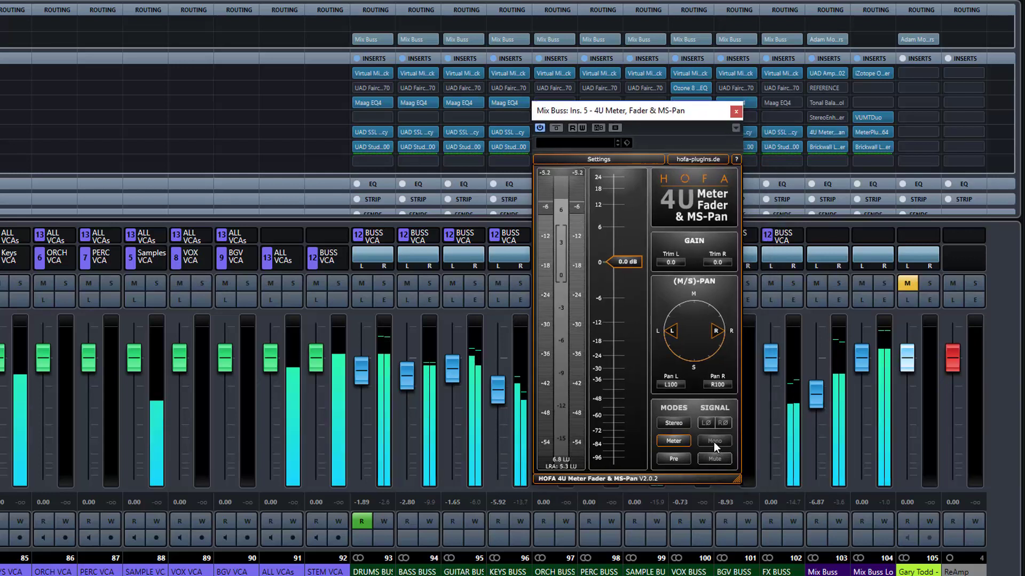
# - Audition the mix in mono, return to stereo, and switch off the HOFA meter
pyautogui.click(714, 442)
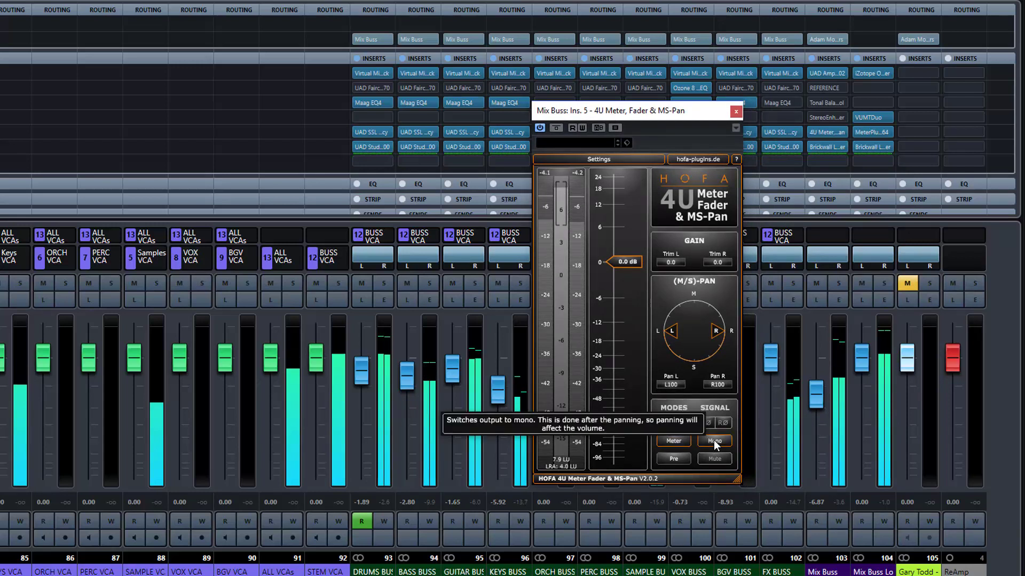
pyautogui.click(715, 441)
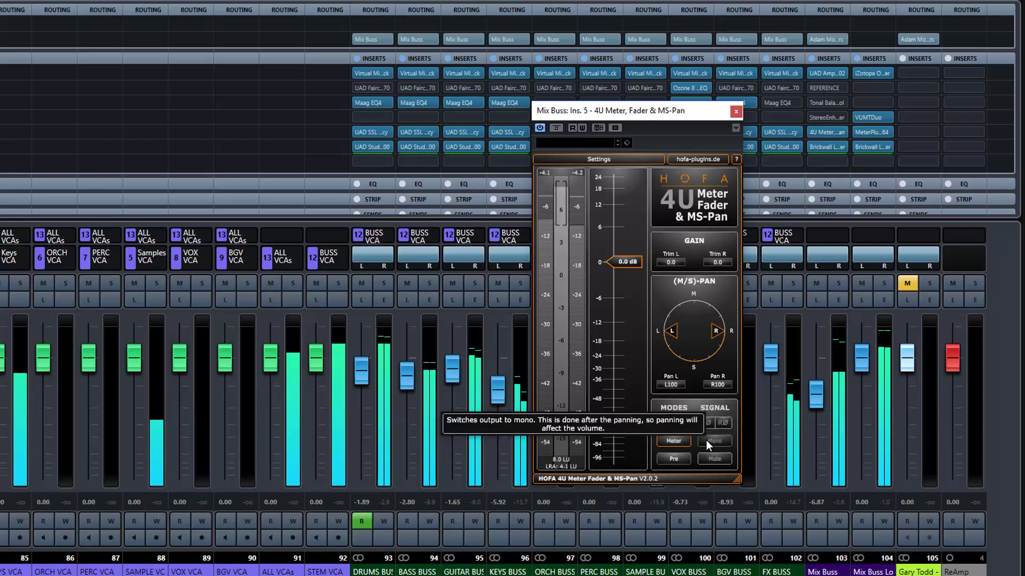
pyautogui.click(676, 440)
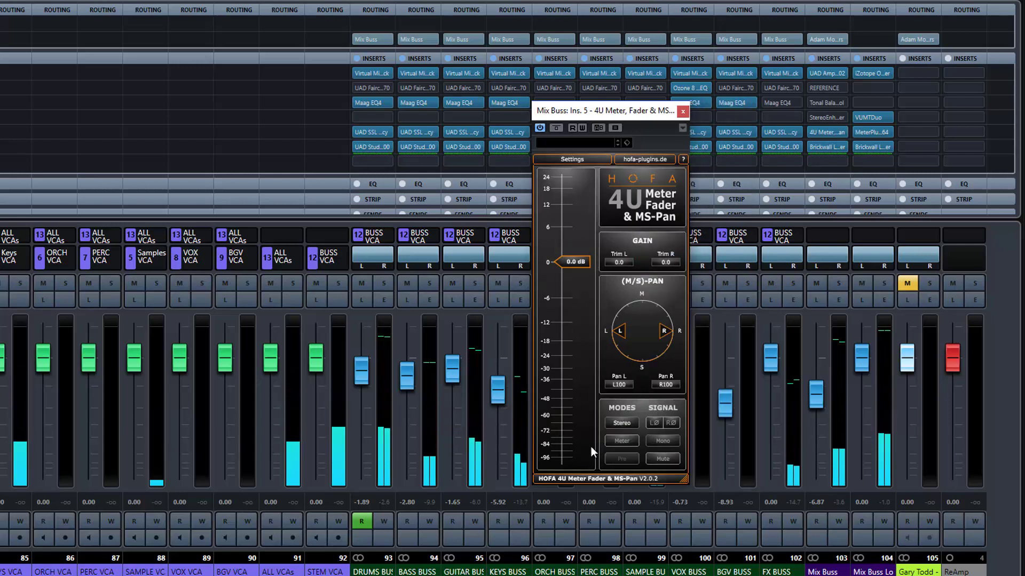
# - Try HOFA's mid/side mode and back, then flip both phases and restore the right channel
pyautogui.click(621, 424)
pyautogui.click(621, 424)
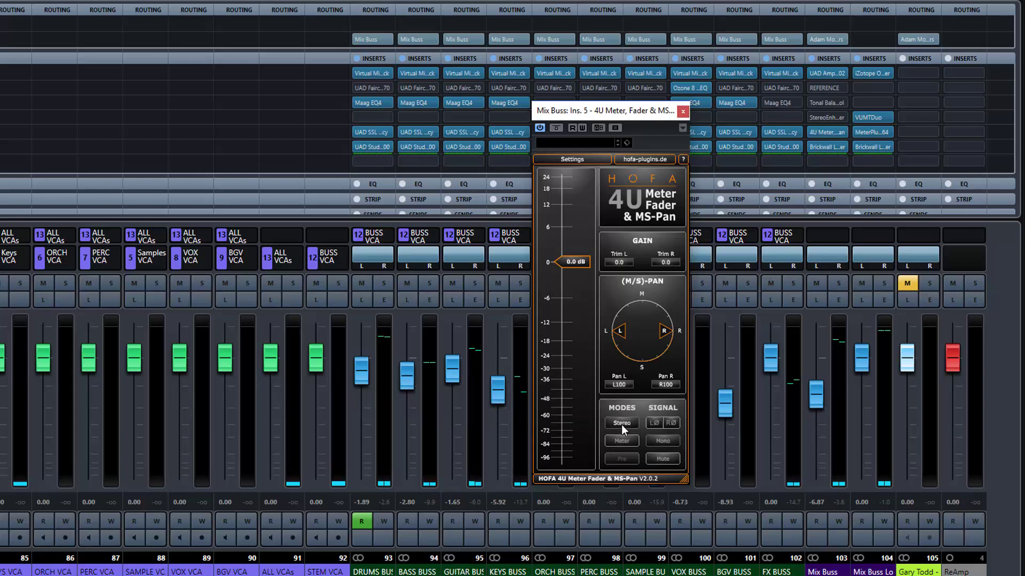
pyautogui.keyDown('shift'); pyautogui.click(656, 422); pyautogui.keyUp('shift')
pyautogui.click(671, 426)
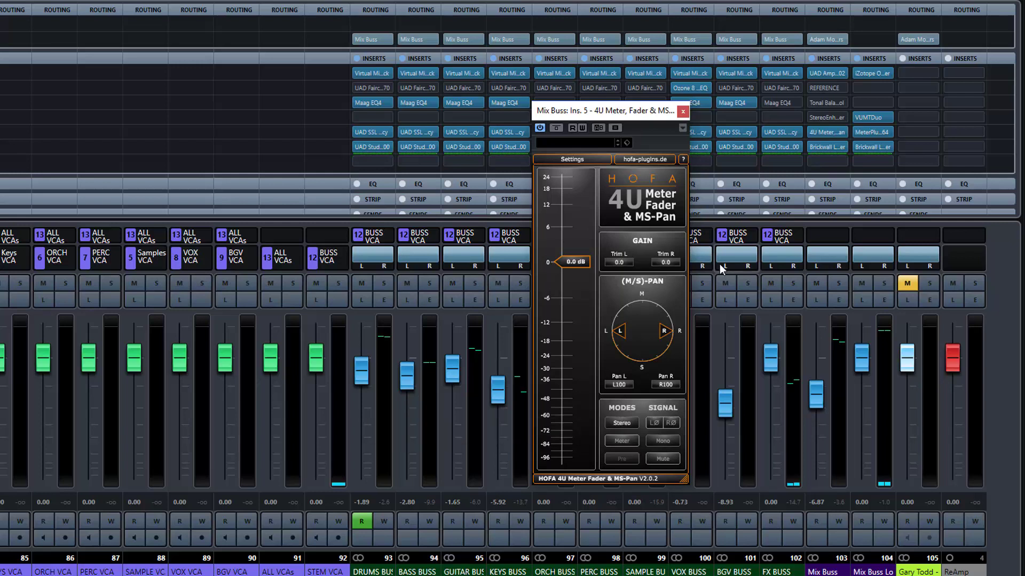
# - Mute the HOFA output, move the window right, and turn the loudness meter back on
pyautogui.click(662, 462)
pyautogui.moveTo(646, 112); pyautogui.dragTo(731, 86)
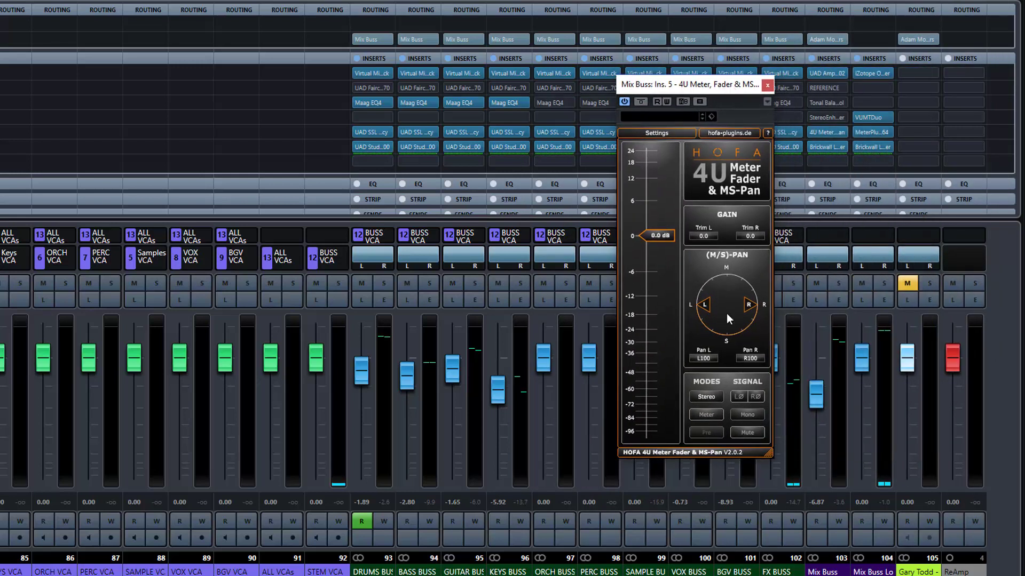
pyautogui.click(706, 415)
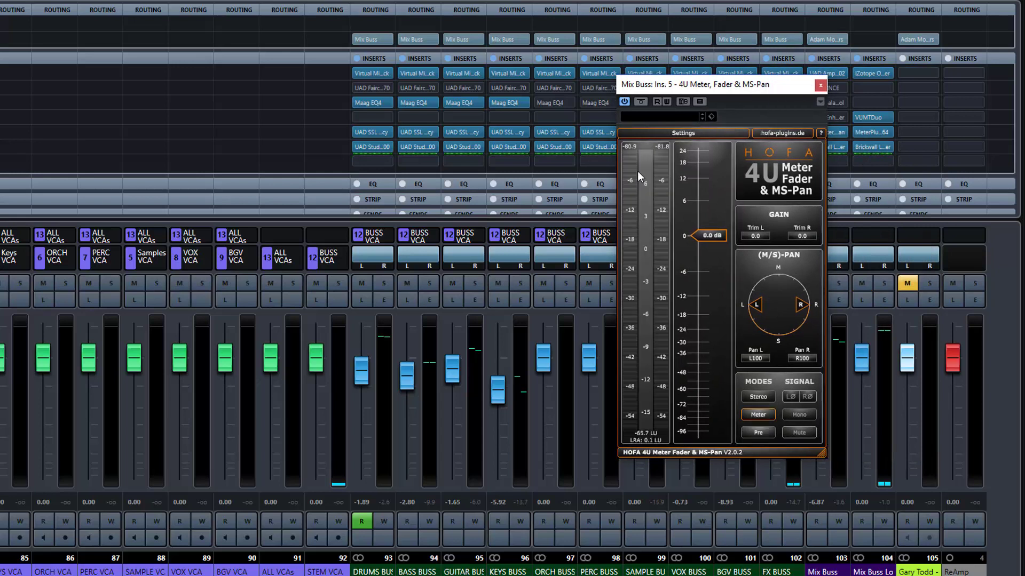
pyautogui.click(821, 85)
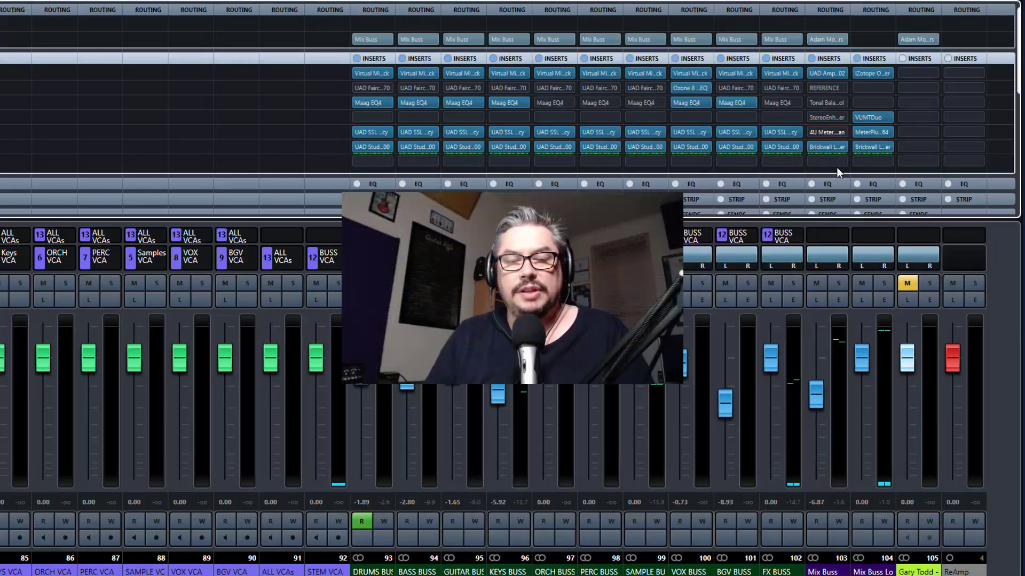